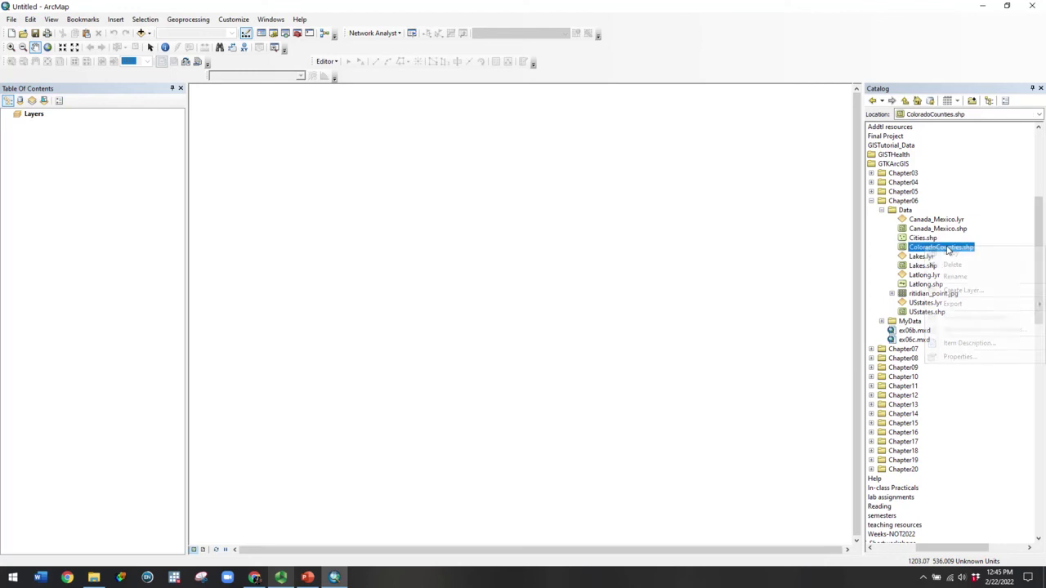
# Check the current XY coordinate system in the properties of the ColoradoCounties.shp shapefile
pyautogui.click(959, 356)
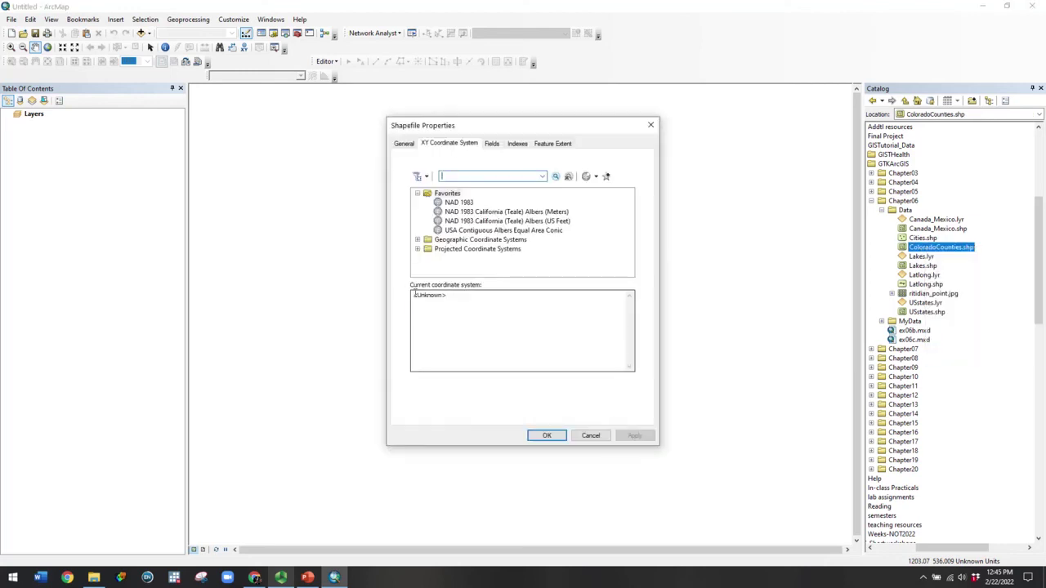
pyautogui.moveTo(414, 295); pyautogui.dragTo(445, 298)
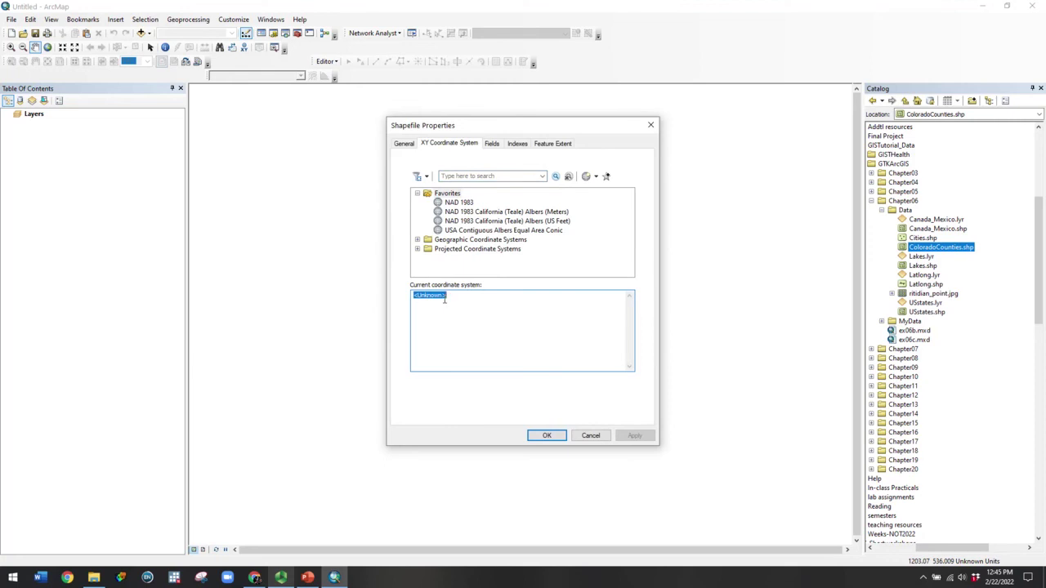
pyautogui.click(546, 436)
# Add ColoradoCounties.shp to the map and acknowledge the spatial reference warning
pyautogui.moveTo(920, 251); pyautogui.dragTo(142, 161)
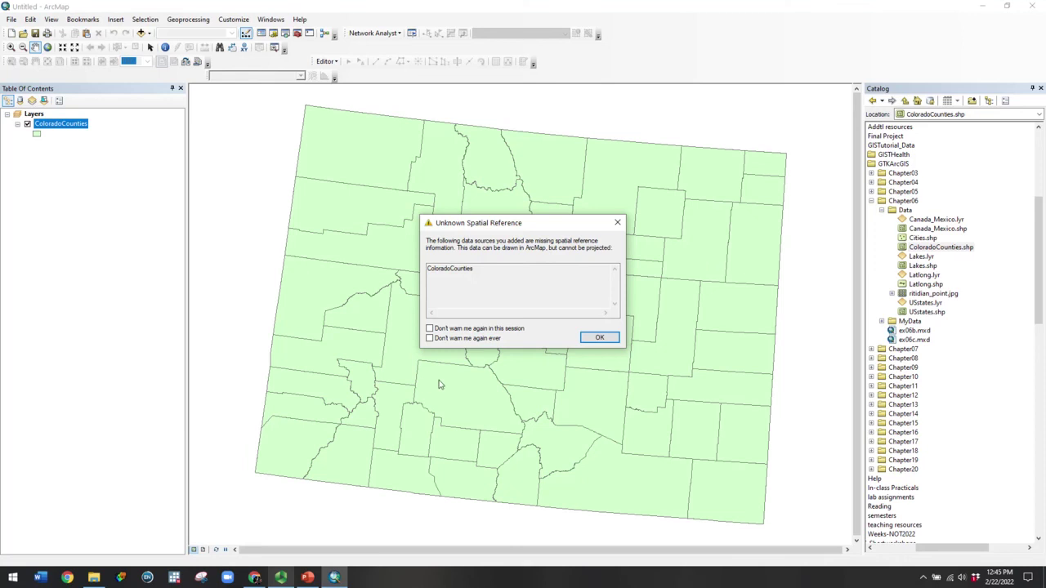
pyautogui.click(597, 338)
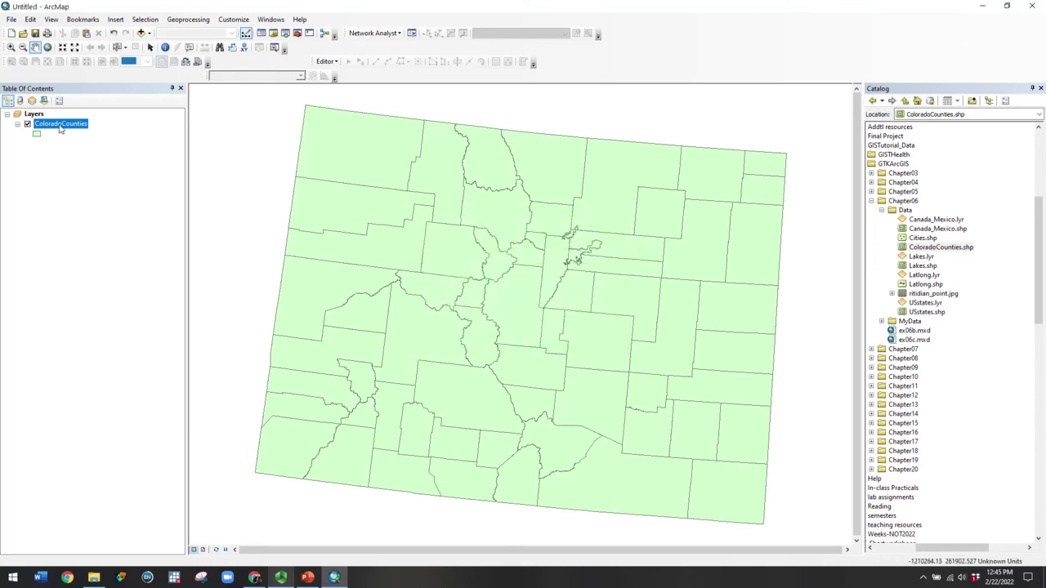
# Search for "define projection" and open the Define Projection (Data Management) tool
pyautogui.click(286, 34)
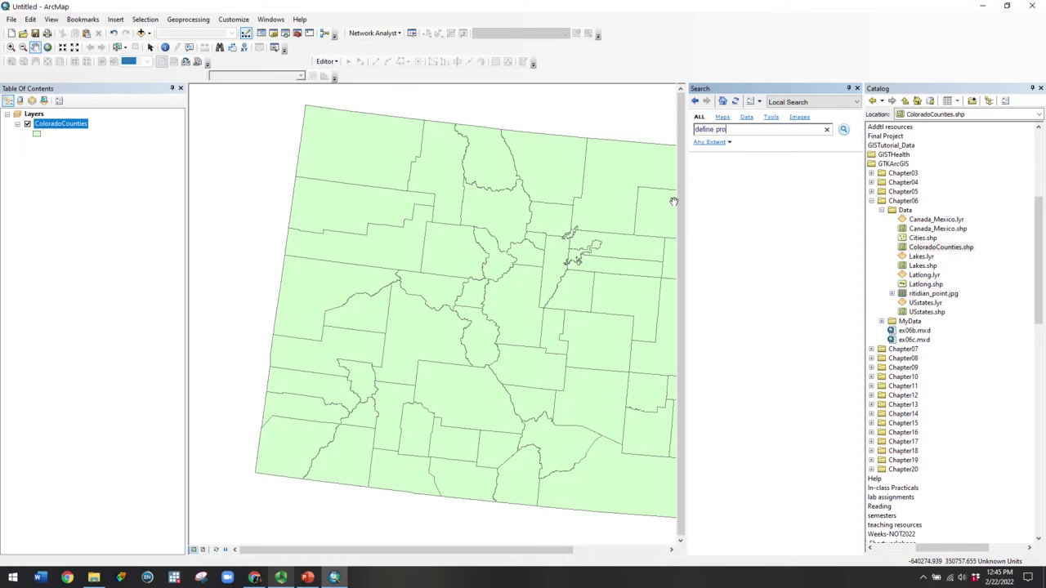
pyautogui.press('Return')
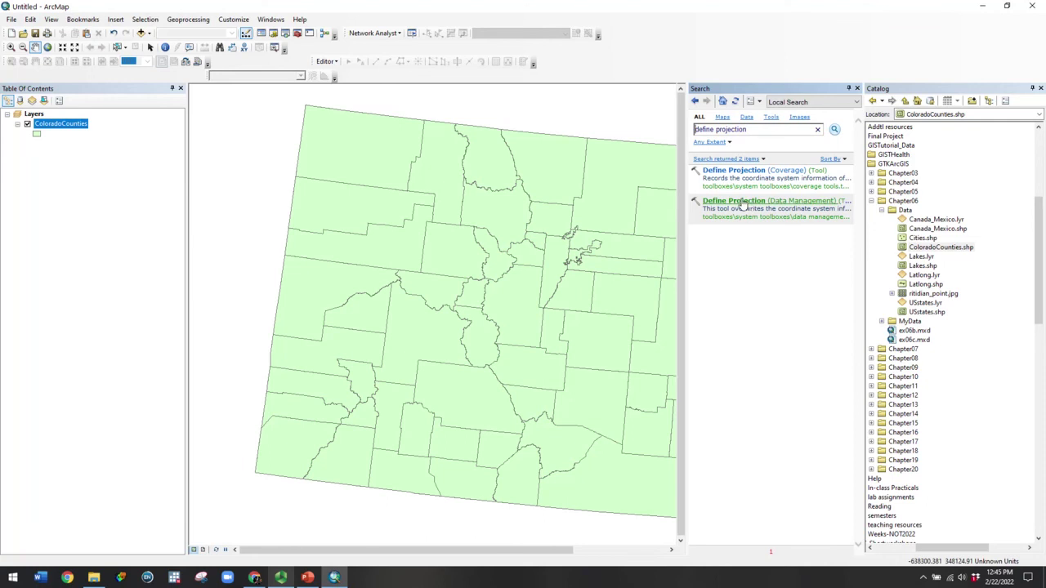
pyautogui.doubleClick(769, 202)
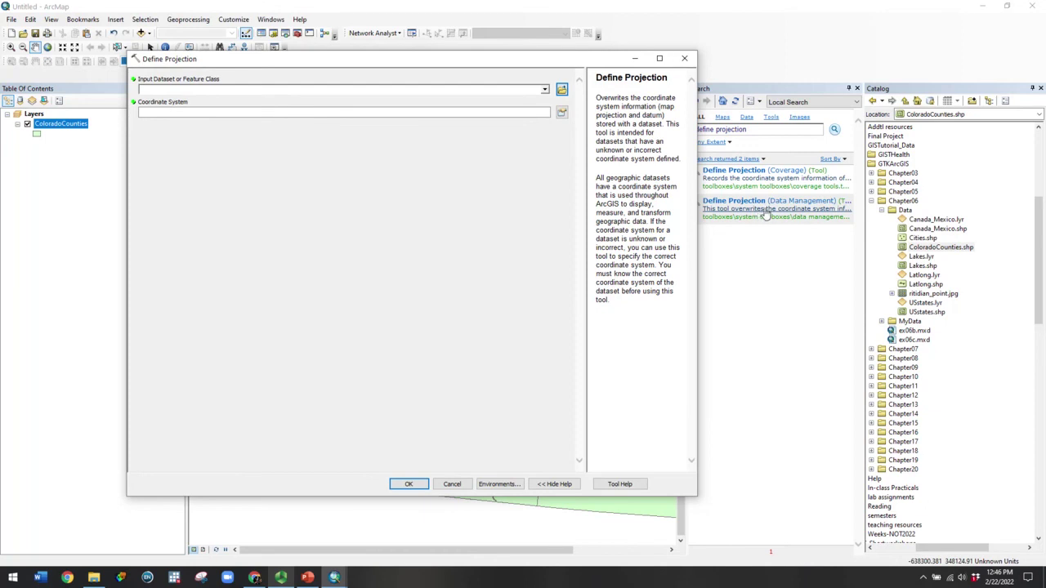
pyautogui.moveTo(582, 60); pyautogui.dragTo(719, 57)
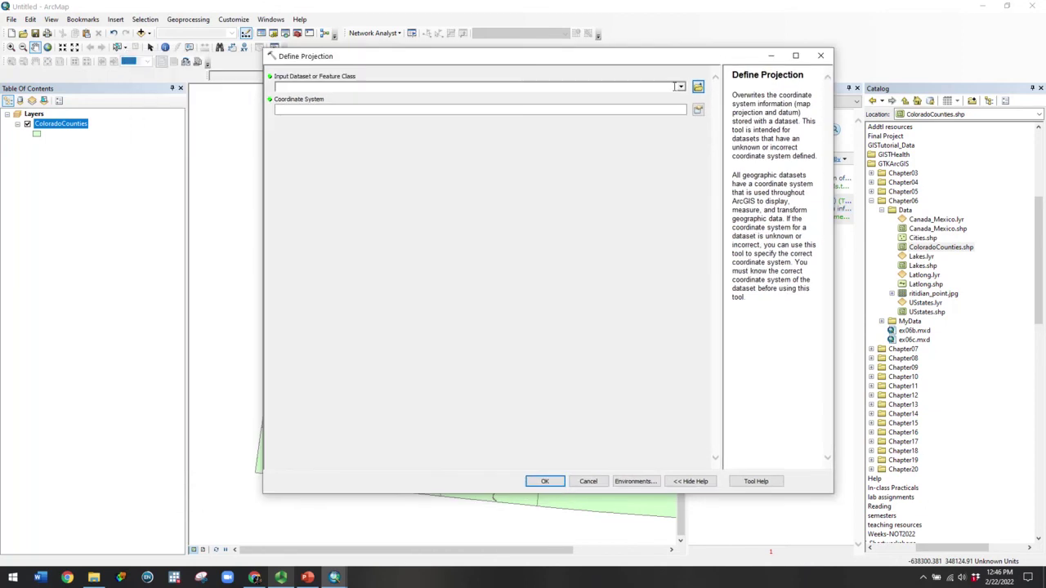
# Run Define Projection on ColoradoCounties with the USA Contiguous Albers Equal Area Conic coordinate system from the favorites
pyautogui.click(681, 88)
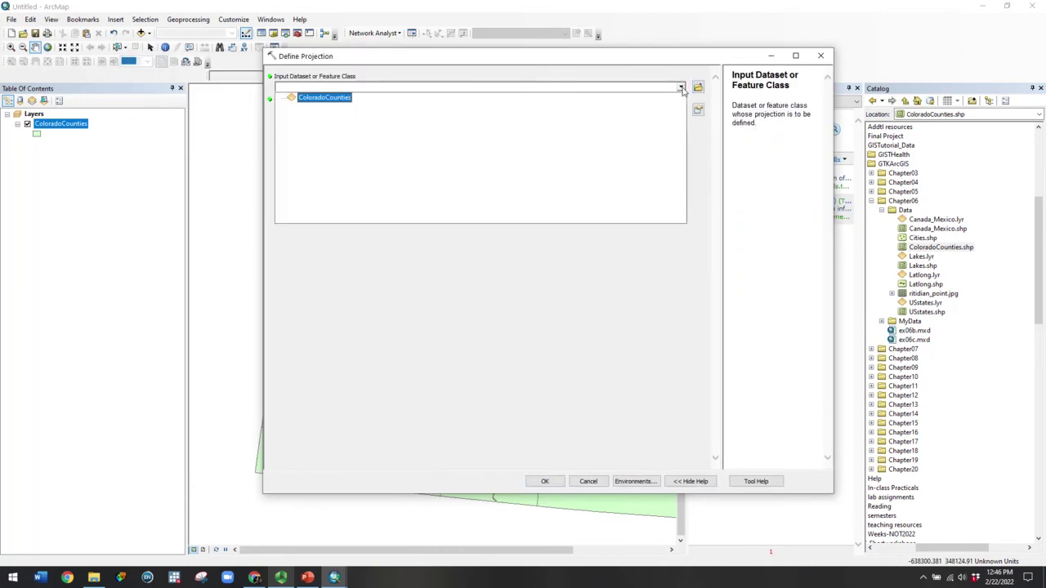
pyautogui.click(332, 103)
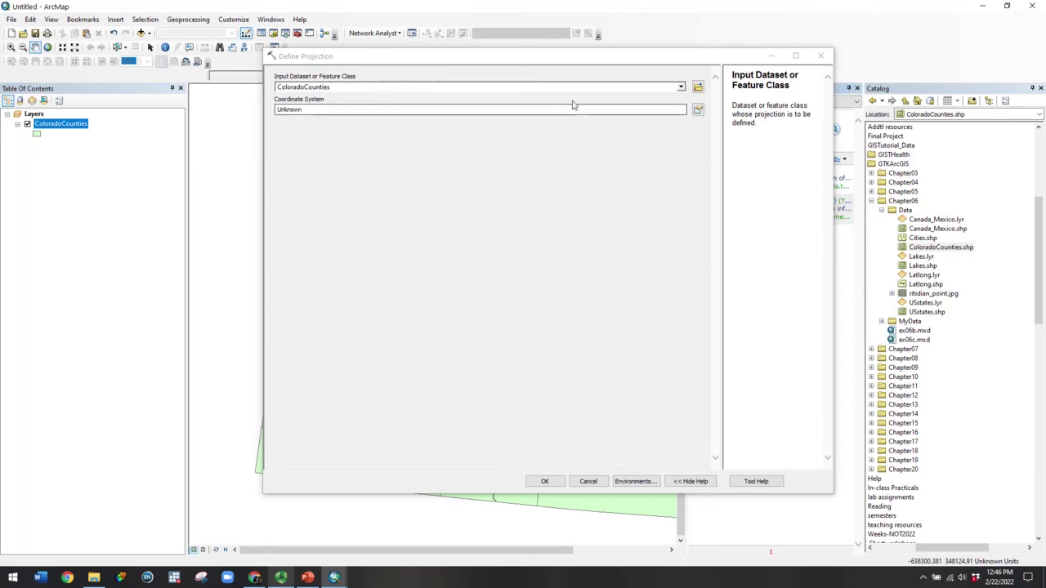
pyautogui.click(697, 110)
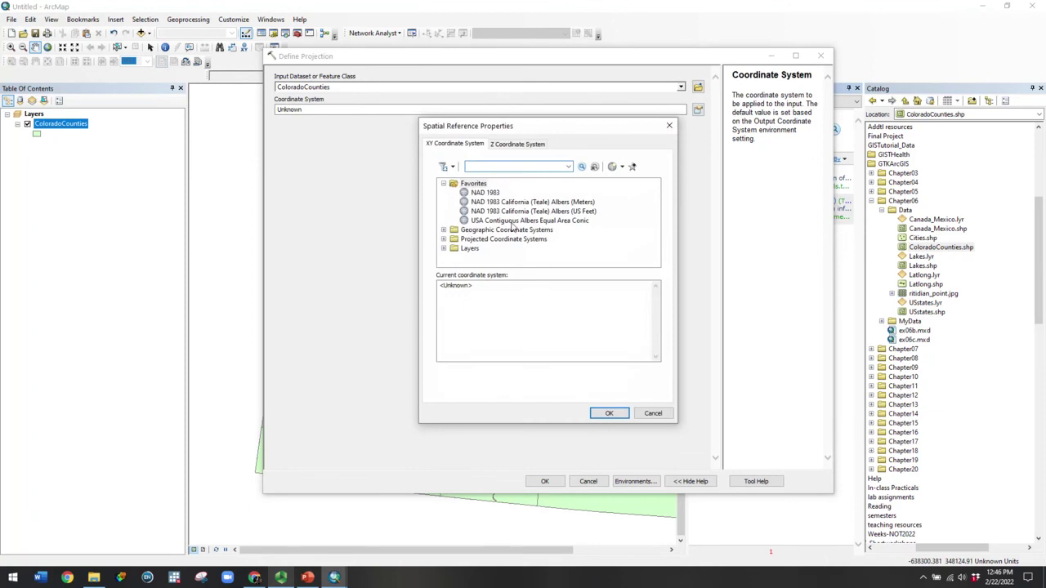
pyautogui.click(511, 222)
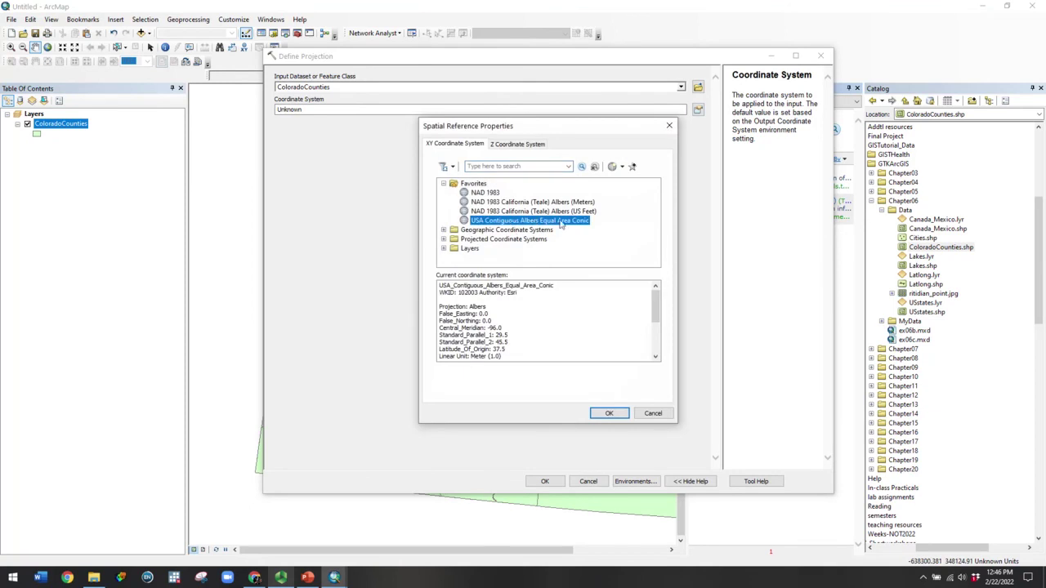
pyautogui.click(609, 412)
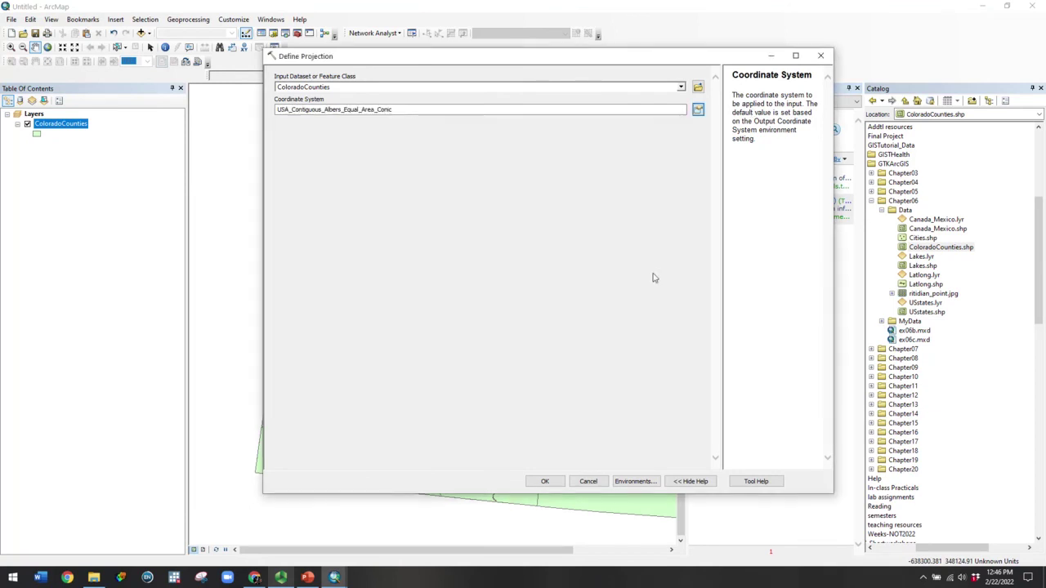
pyautogui.click(544, 481)
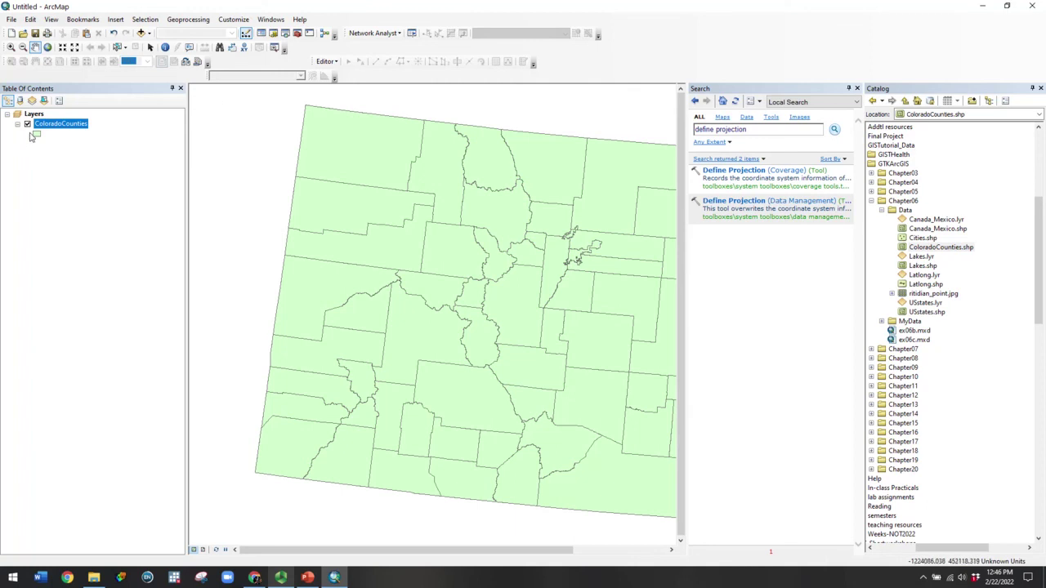
# Review the projected and geographic coordinate systems in the source properties of the ColoradoCounties layer
pyautogui.rightClick(59, 125)
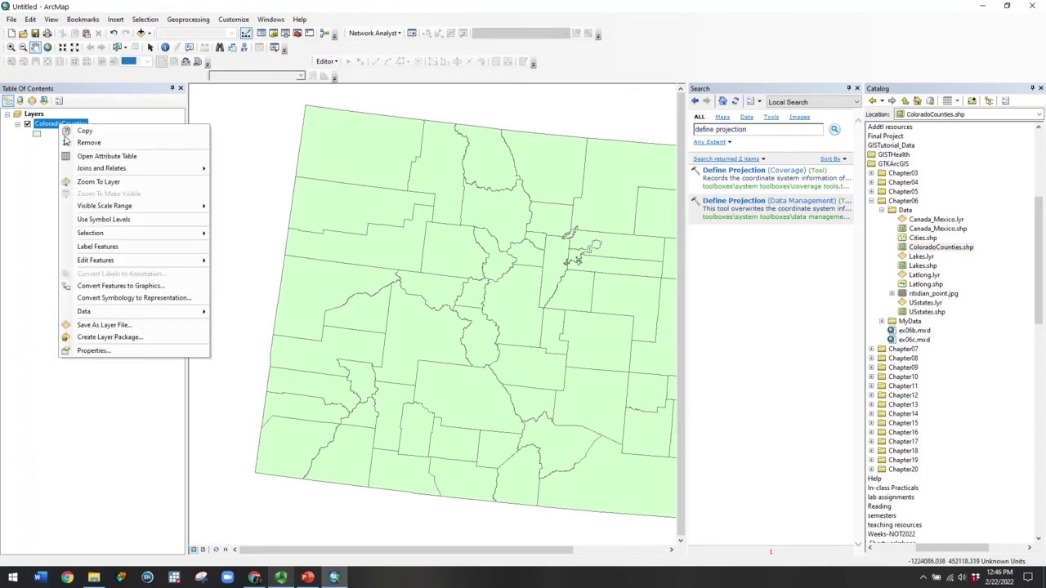
pyautogui.click(91, 351)
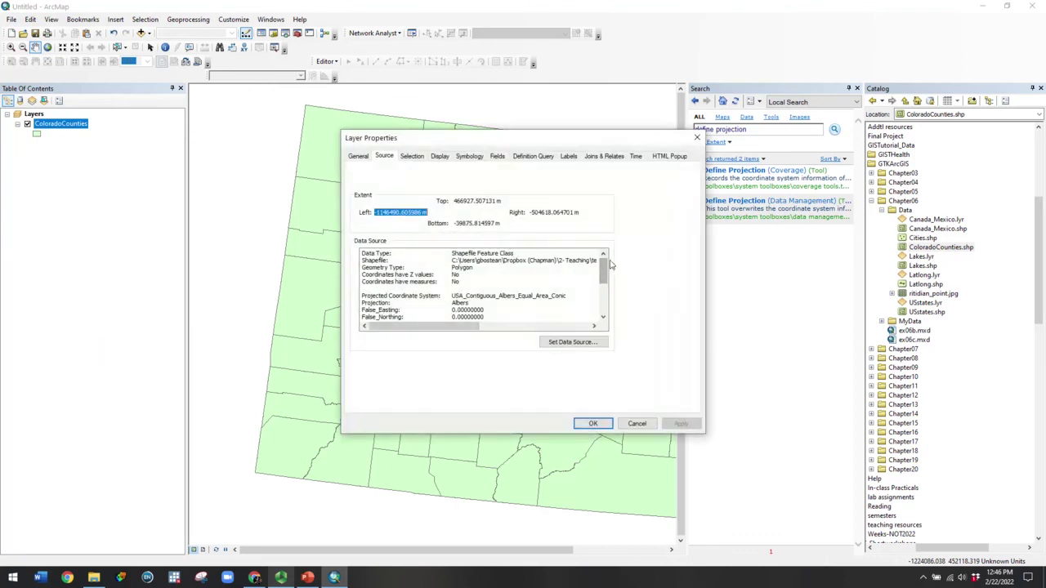
pyautogui.click(603, 280)
pyautogui.scroll(-1, 603, 281)
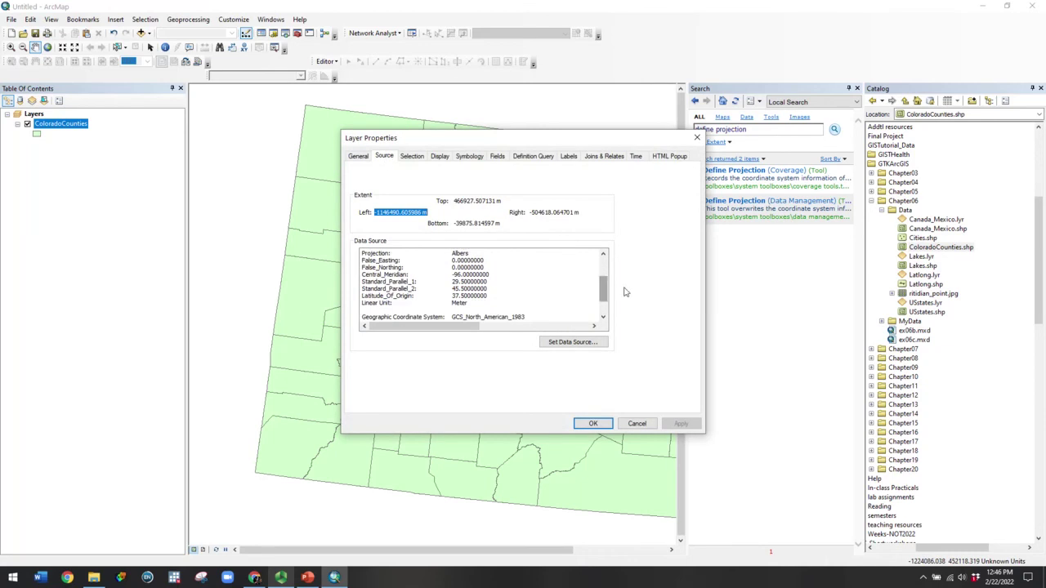
pyautogui.scroll(2, 449, 286)
pyautogui.moveTo(450, 282); pyautogui.dragTo(585, 283)
pyautogui.scroll(-3, 603, 278)
pyautogui.moveTo(448, 288); pyautogui.dragTo(535, 289)
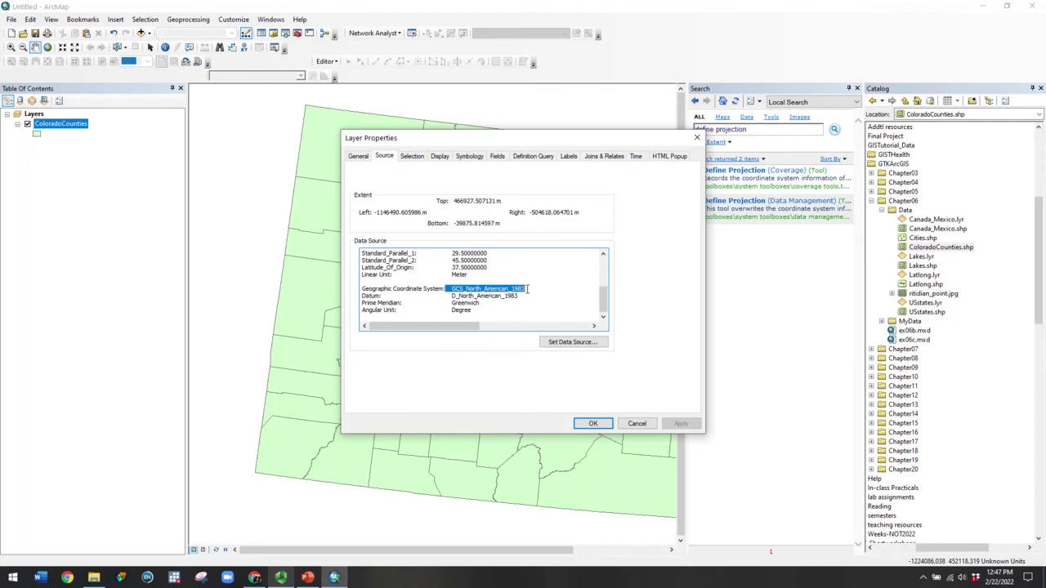
pyautogui.click(587, 425)
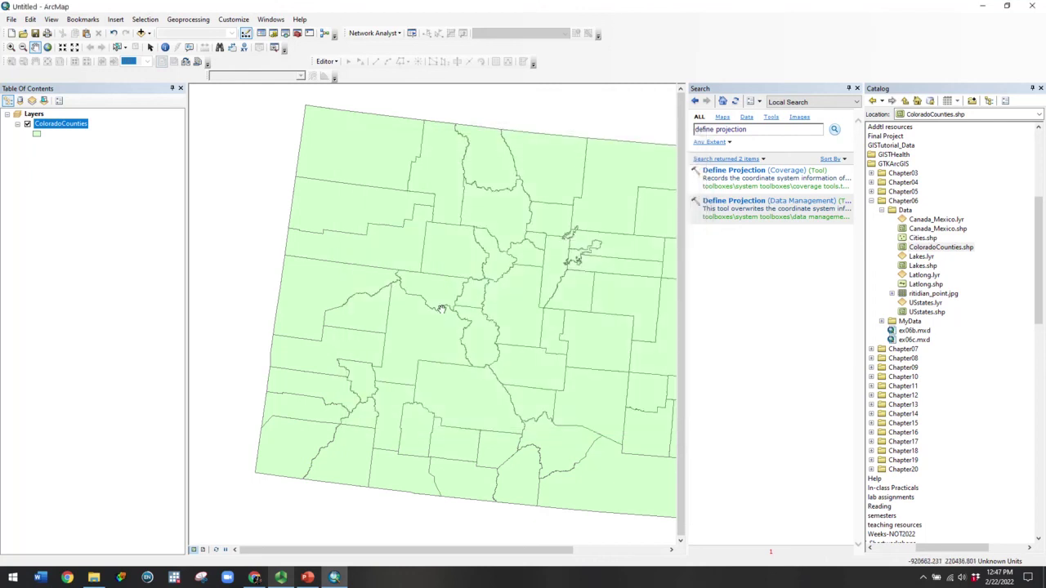
# Close ArcMap without saving the map, and restart it with a new blank map from My Templates
pyautogui.click(1038, 8)
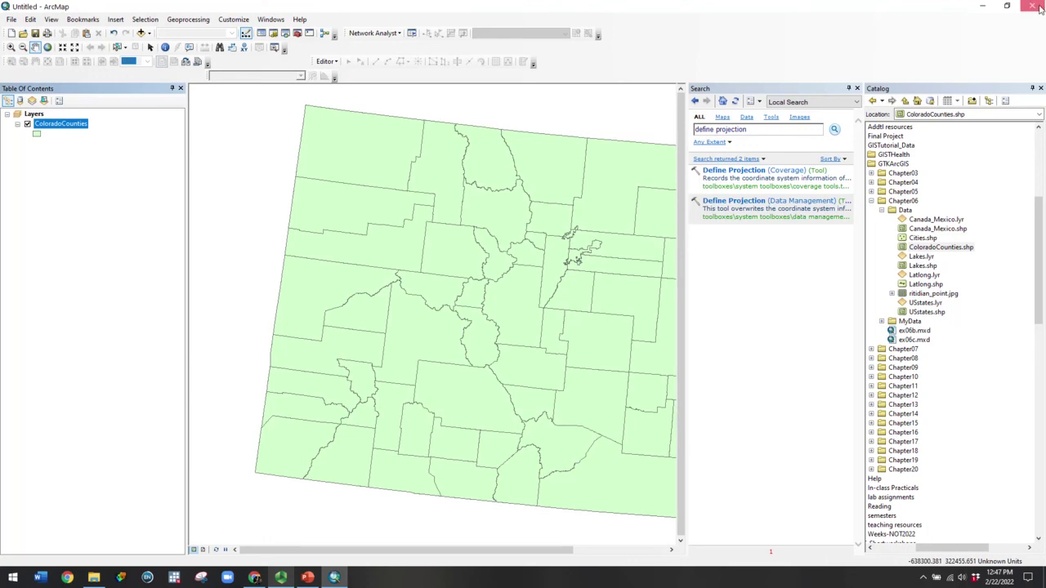
pyautogui.click(524, 314)
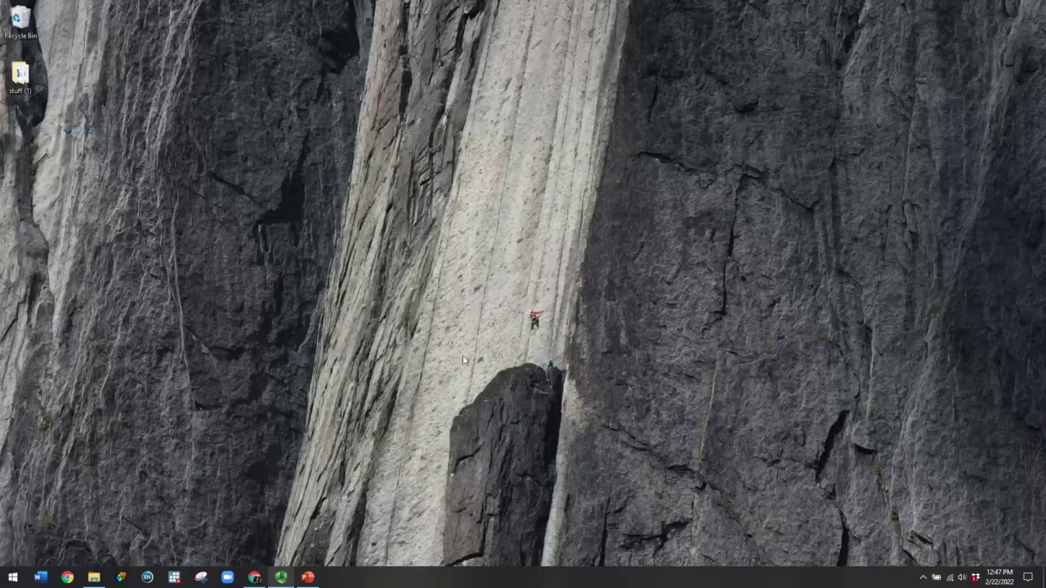
pyautogui.click(13, 578)
pyautogui.click(209, 286)
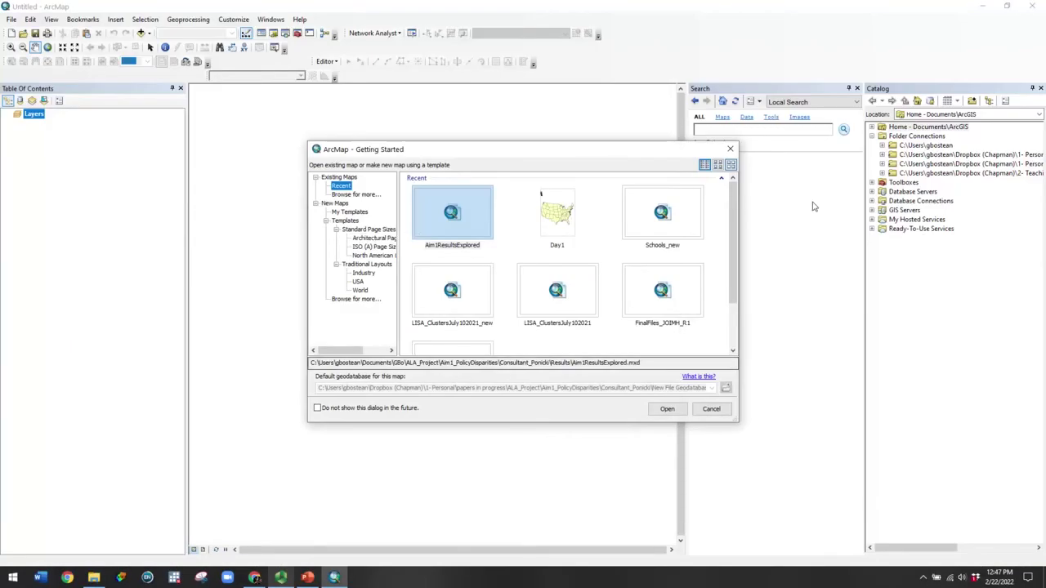
pyautogui.click(350, 211)
pyautogui.click(666, 408)
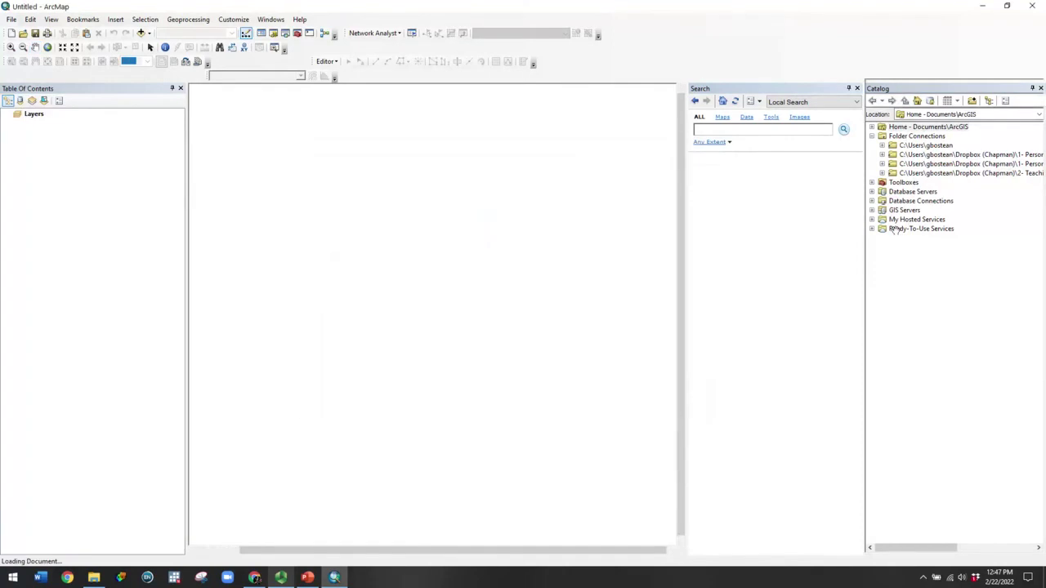
# Close the Search window and add ColoradoCounties.shp from the GISTutorial_Data, GTKArcGIS, Chapter06 Data folder to the blank map
pyautogui.click(857, 90)
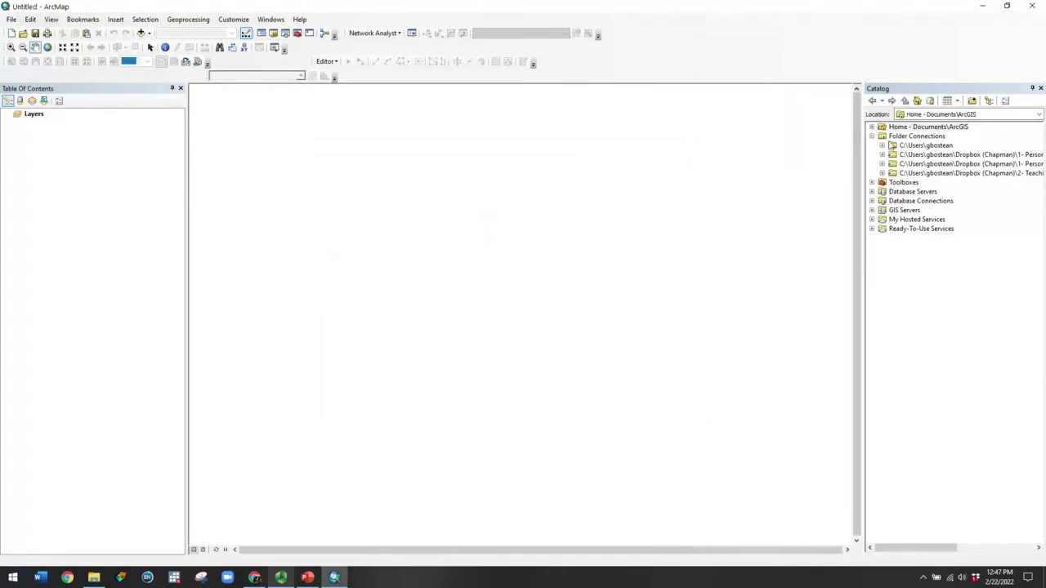
pyautogui.click(881, 173)
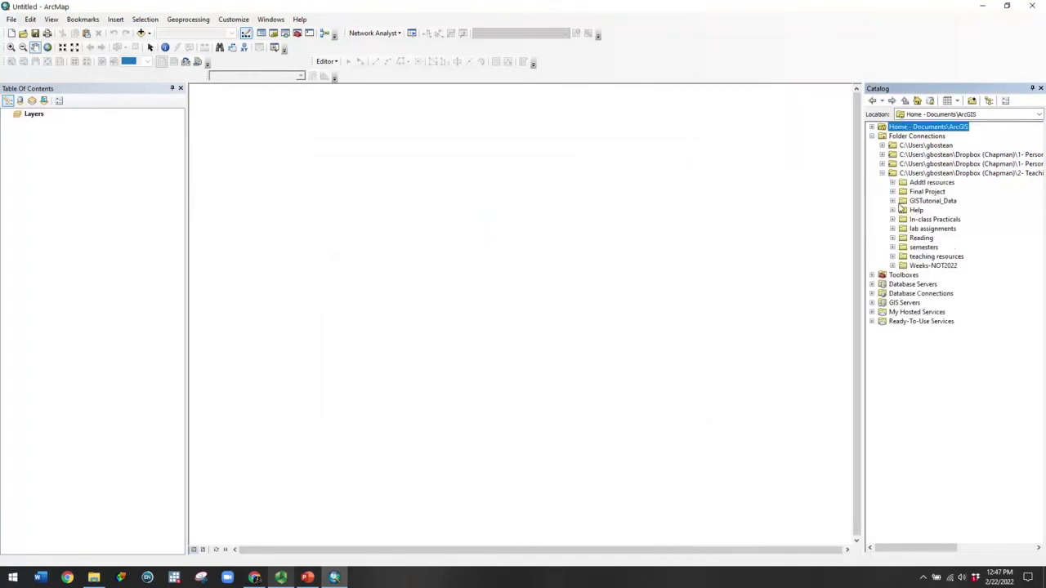
pyautogui.click(892, 201)
pyautogui.click(903, 210)
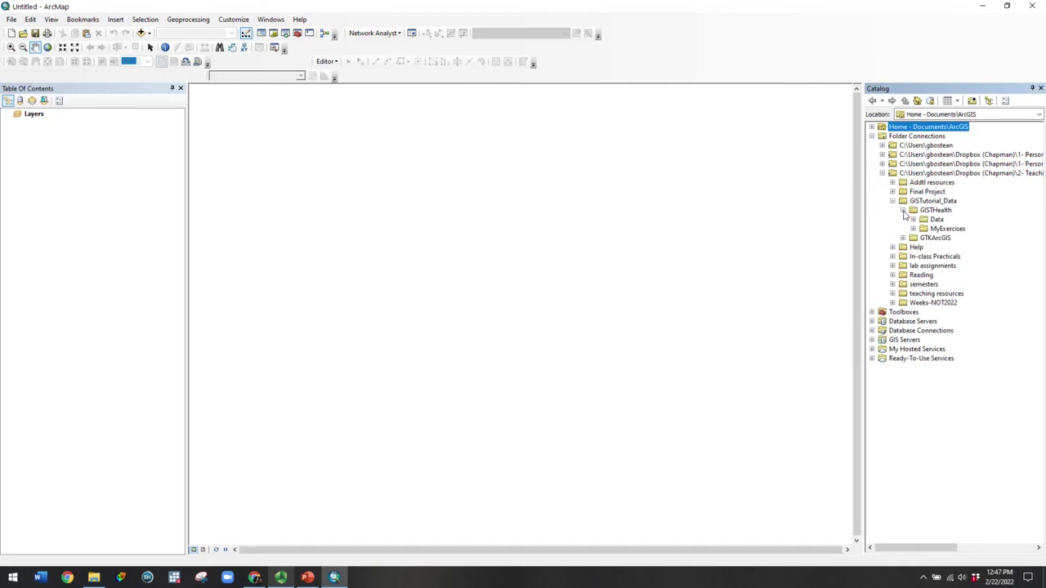
pyautogui.click(903, 210)
pyautogui.click(903, 219)
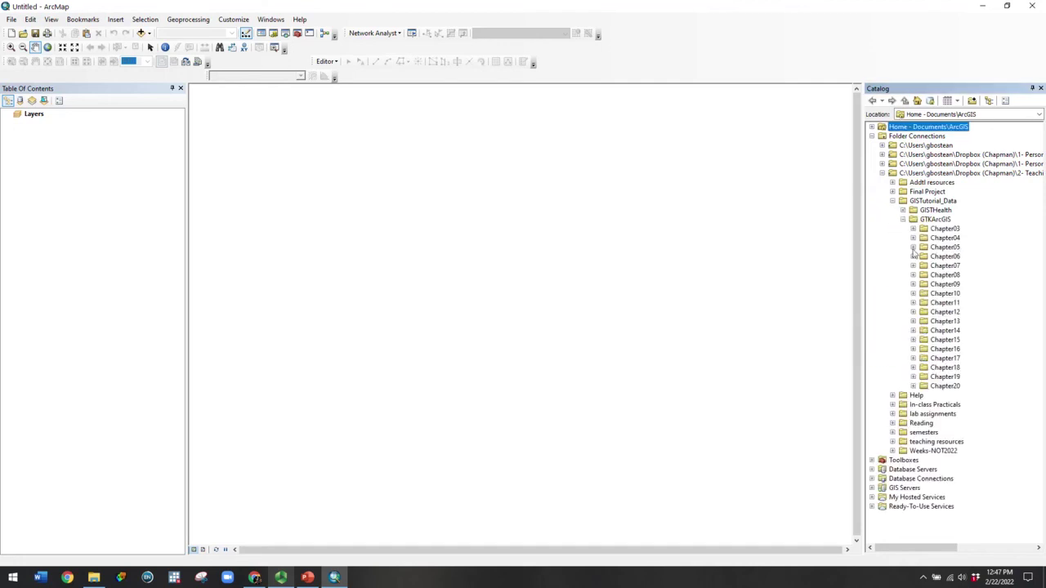
pyautogui.click(913, 256)
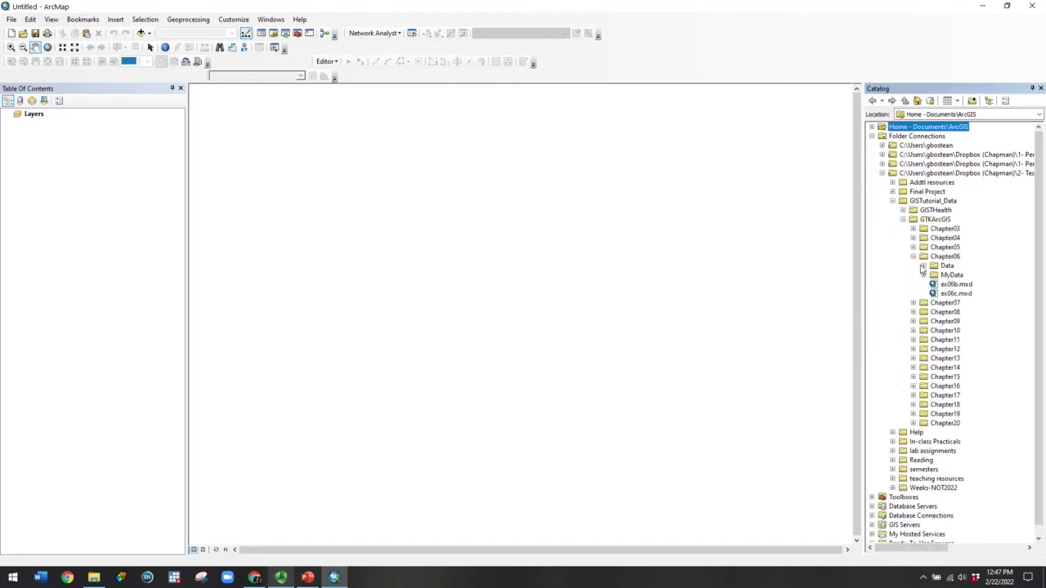
pyautogui.click(923, 265)
pyautogui.moveTo(982, 304)
pyautogui.mouseDown()
pyautogui.moveTo(413, 237)
pyautogui.moveTo(145, 180)
pyautogui.mouseUp()
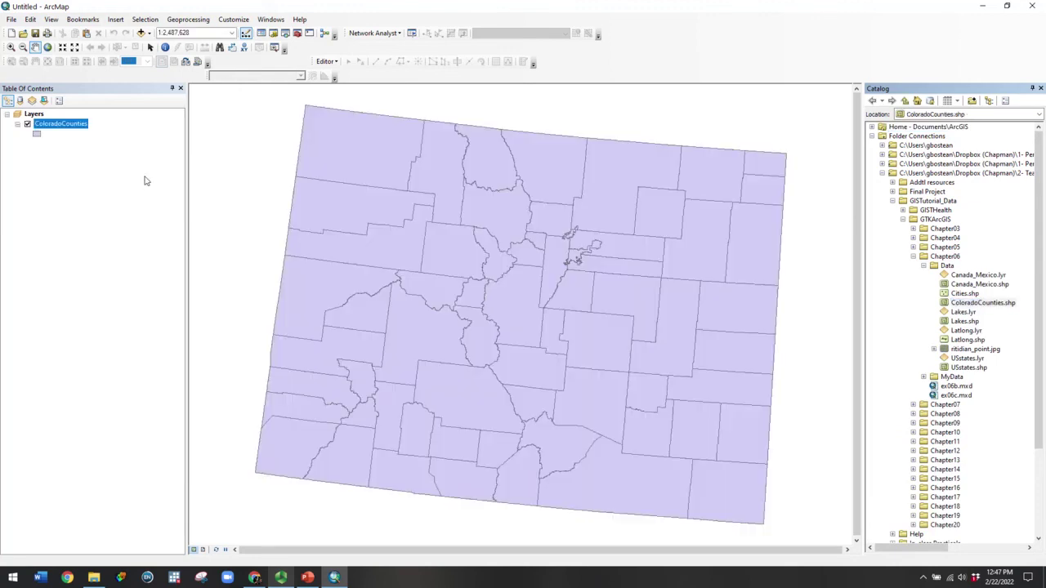
# Verify the coordinate system details stored with the re-added ColoradoCounties layer in its source properties
pyautogui.rightClick(54, 124)
pyautogui.click(82, 349)
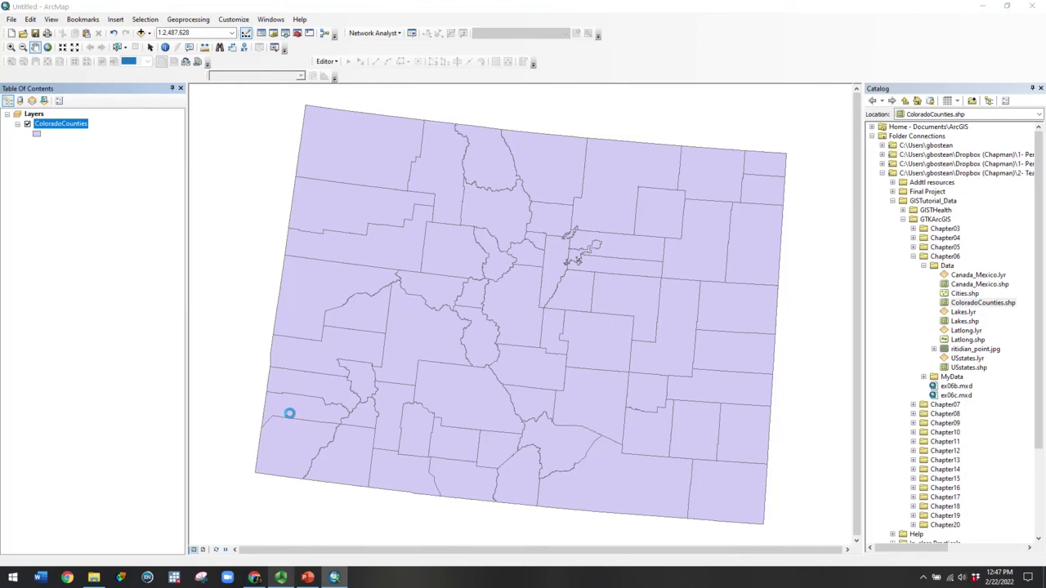
pyautogui.moveTo(602, 263); pyautogui.dragTo(603, 286)
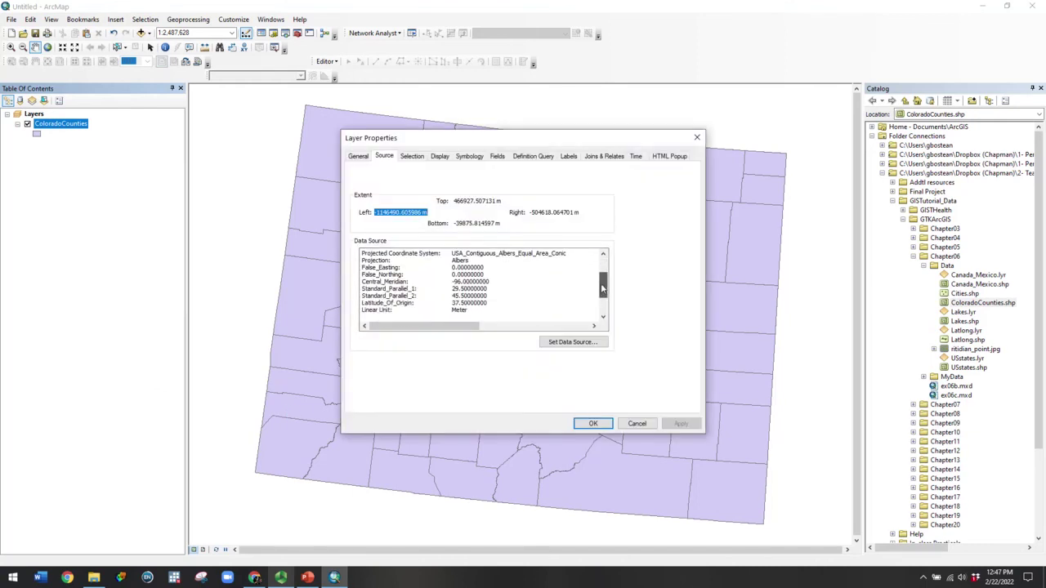
pyautogui.moveTo(450, 253); pyautogui.dragTo(605, 304)
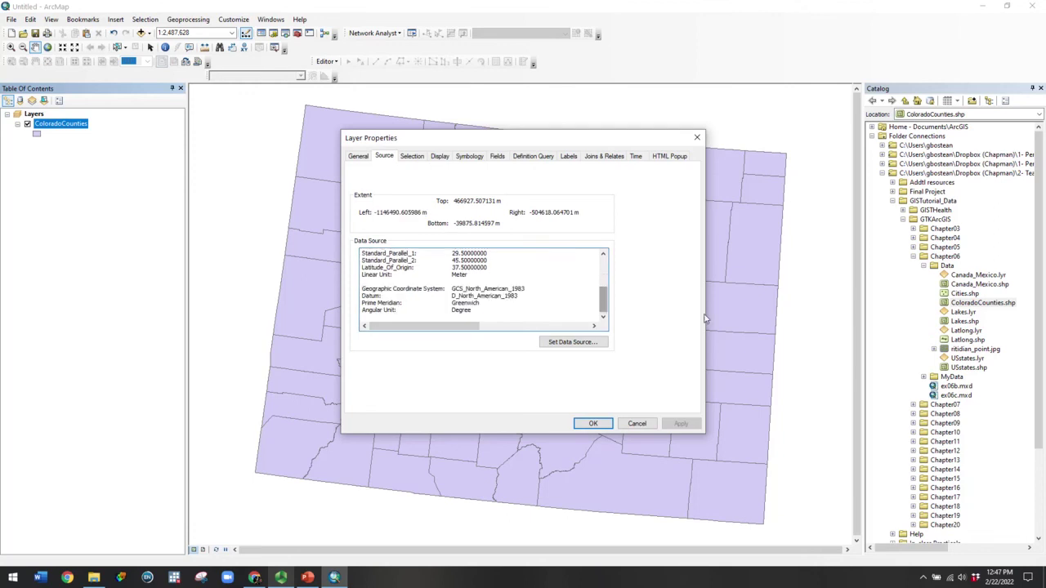
pyautogui.moveTo(450, 288); pyautogui.dragTo(527, 288)
pyautogui.scroll(5, 609, 298)
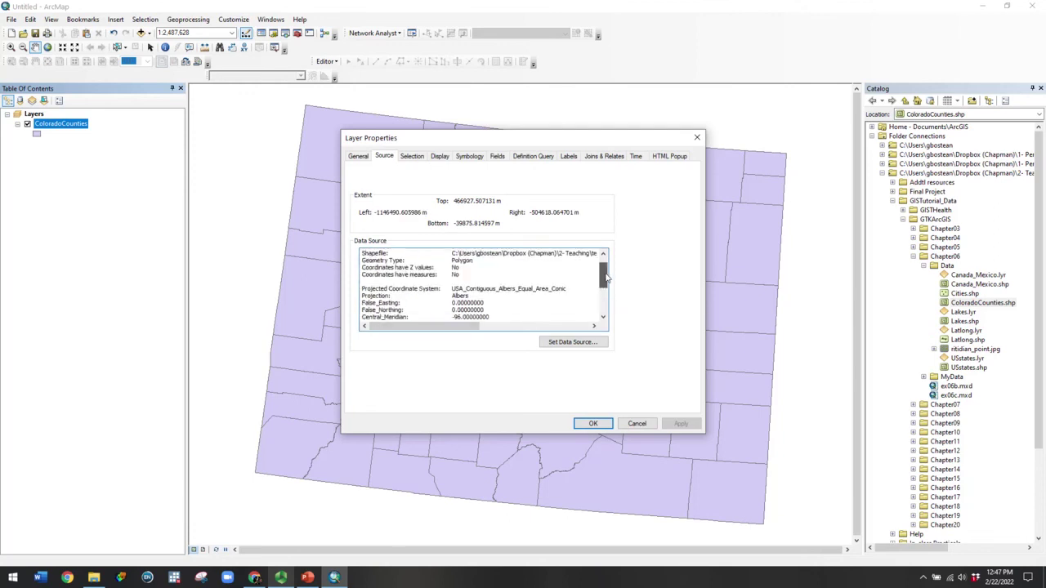
pyautogui.click(636, 423)
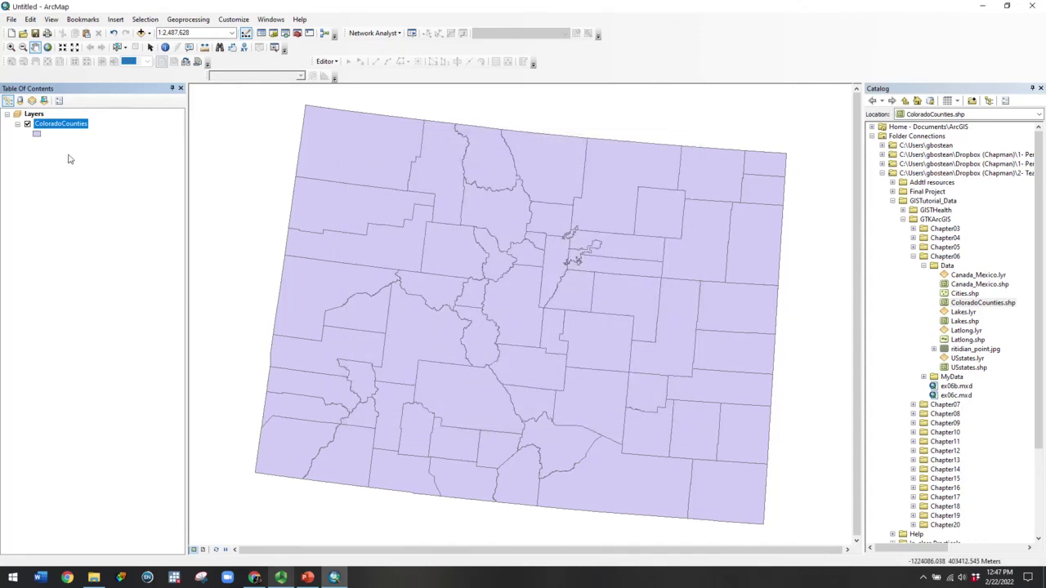
# Review the current coordinate system of the Layers data frame in its properties, including its projected and geographic details
pyautogui.rightClick(30, 114)
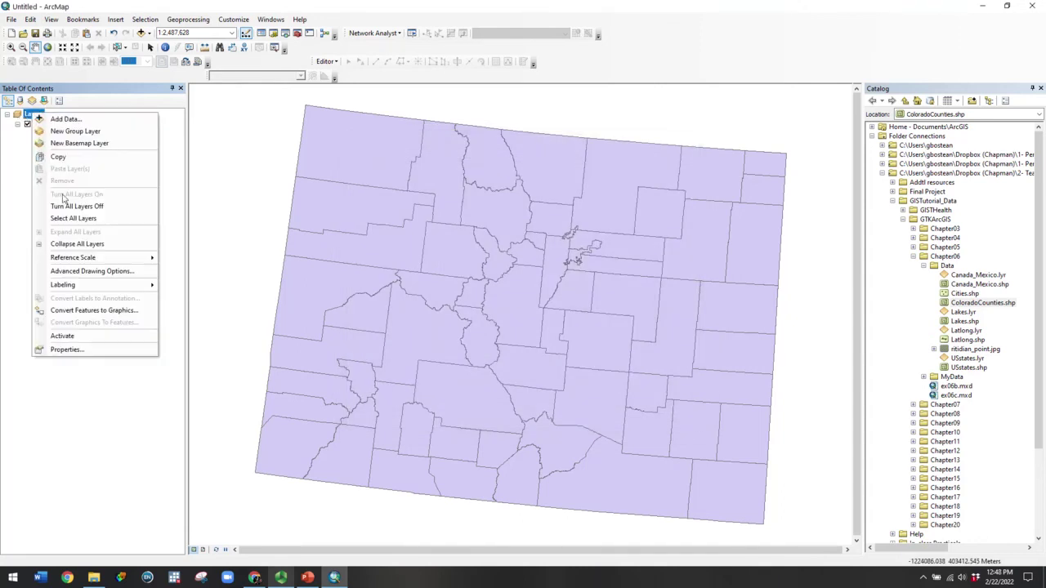
pyautogui.click(68, 350)
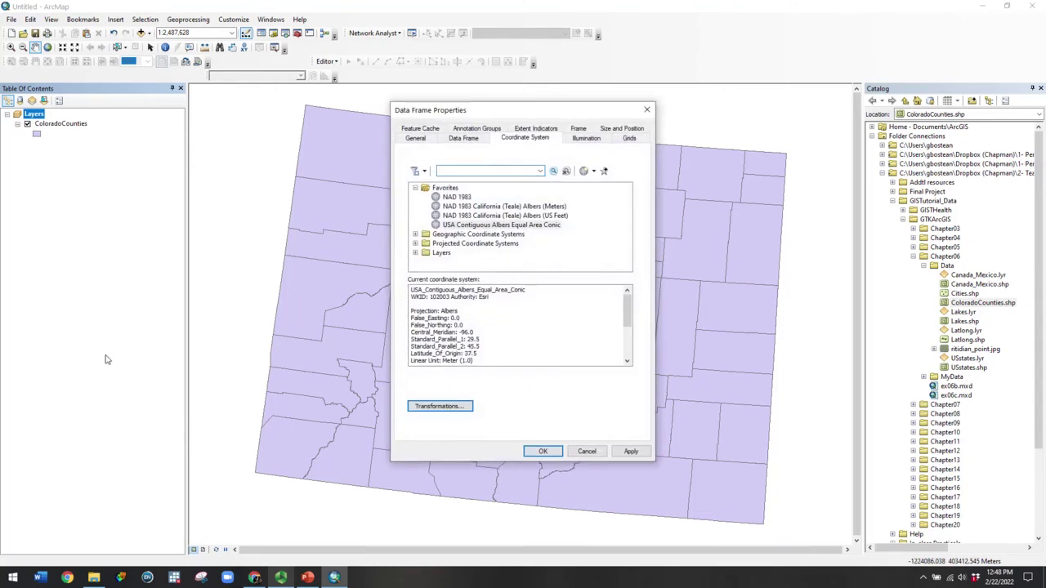
pyautogui.moveTo(465, 109); pyautogui.dragTo(409, 51)
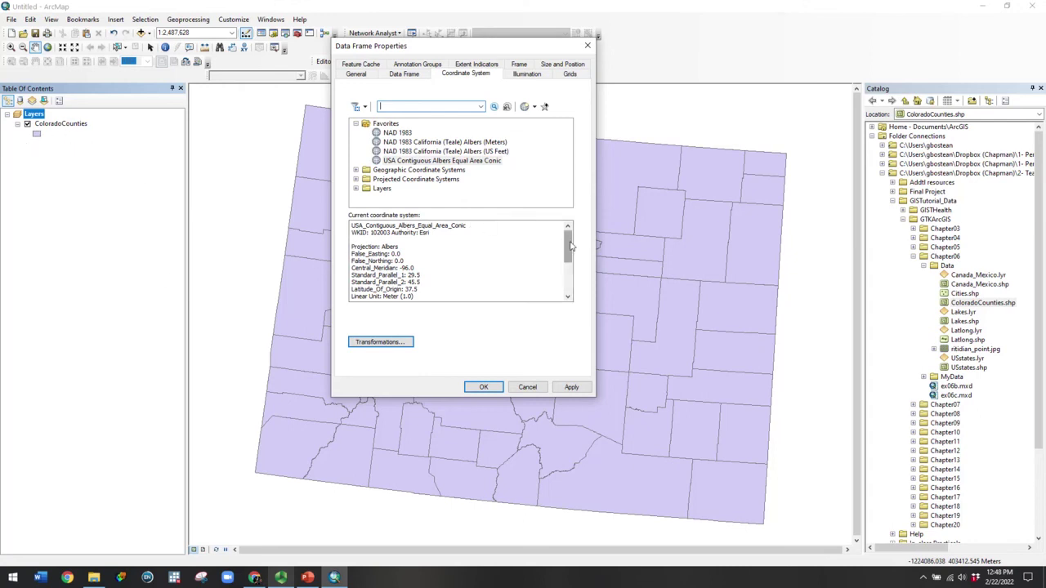
pyautogui.scroll(-4, 470, 237)
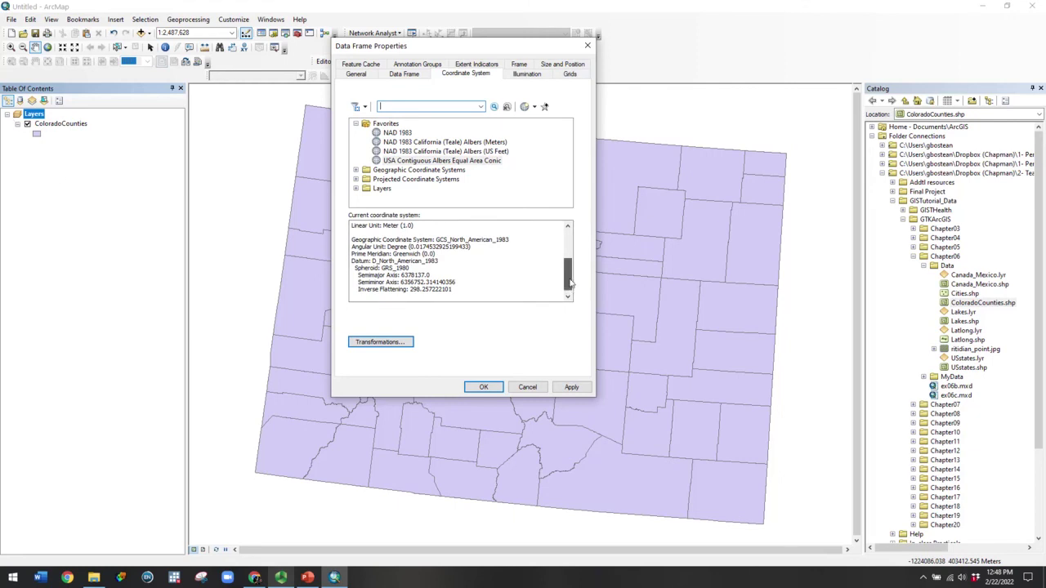
pyautogui.moveTo(567, 285); pyautogui.dragTo(572, 249)
pyautogui.moveTo(352, 226); pyautogui.dragTo(478, 226)
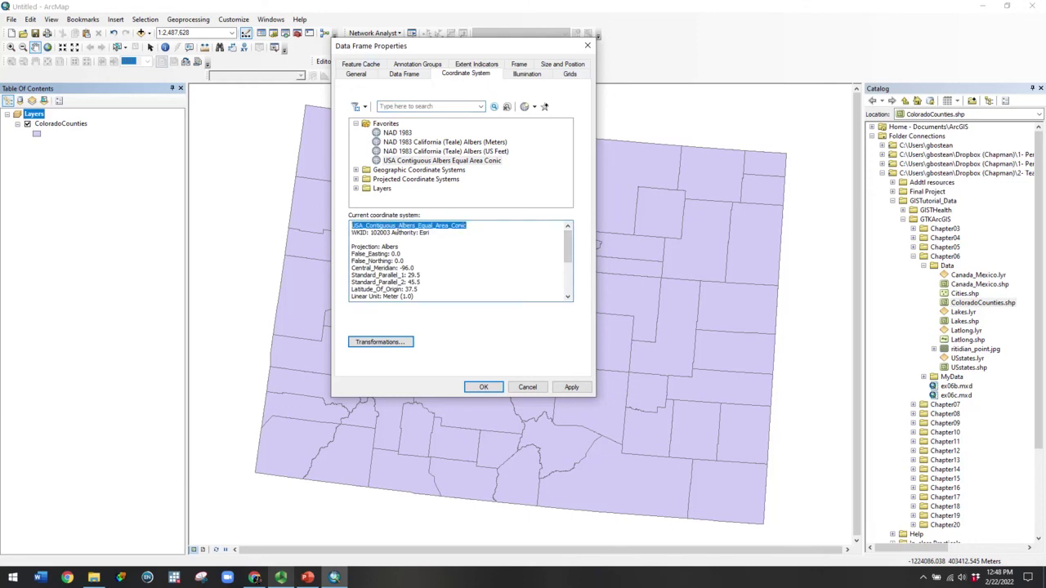
pyautogui.click(520, 239)
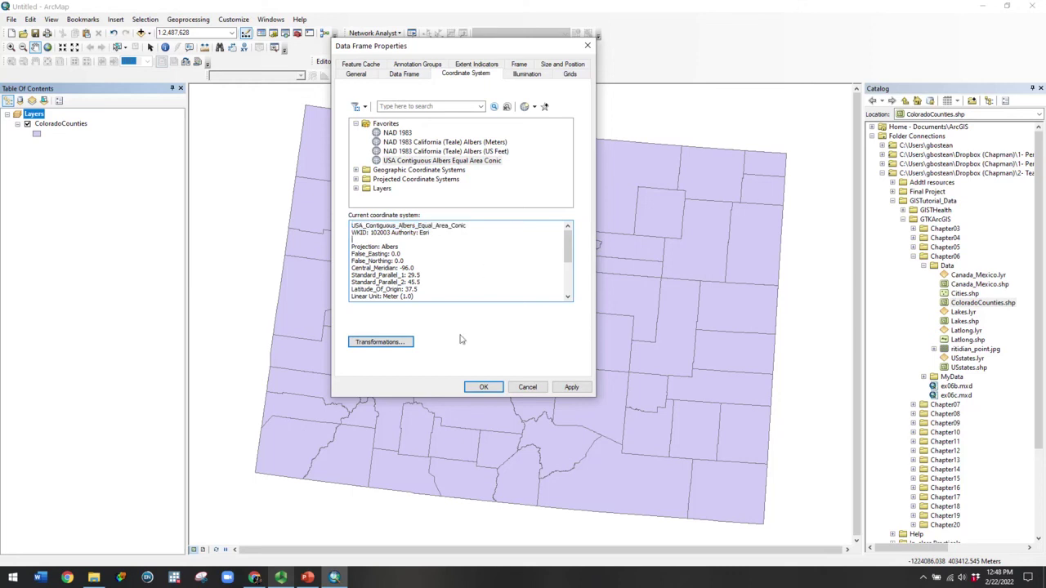
pyautogui.click(482, 387)
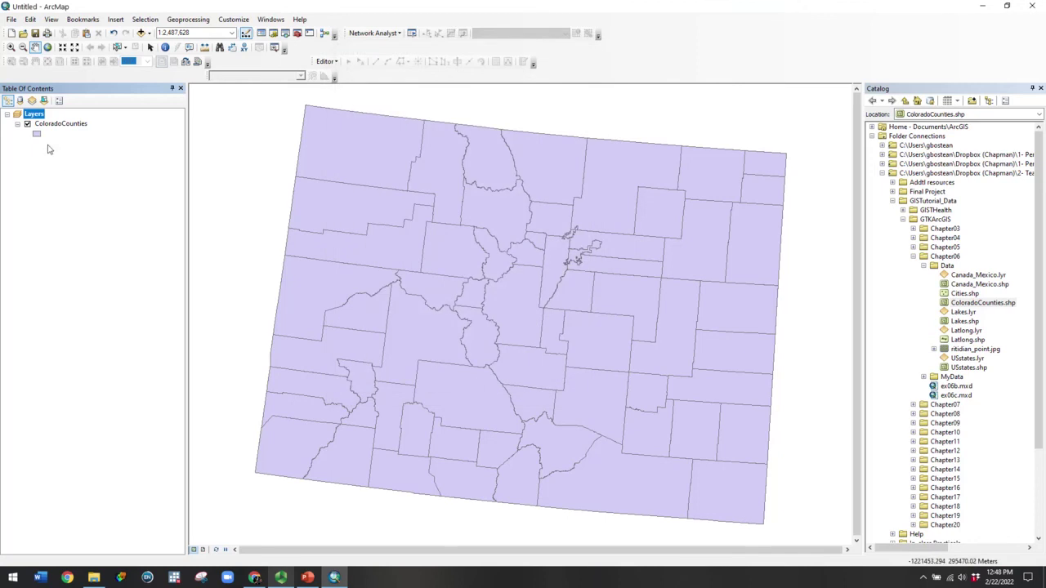
# Check the XY coordinate system of Cities.shp in its shapefile properties, and close them without changes
pyautogui.click(39, 114)
pyautogui.click(57, 213)
pyautogui.rightClick(954, 296)
pyautogui.click(960, 400)
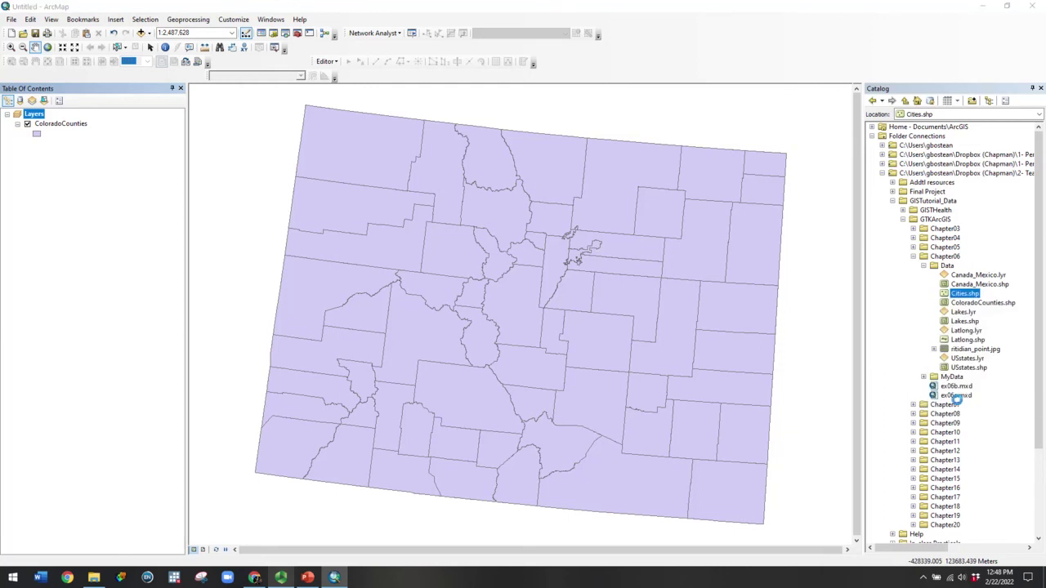
pyautogui.moveTo(413, 294); pyautogui.dragTo(456, 295)
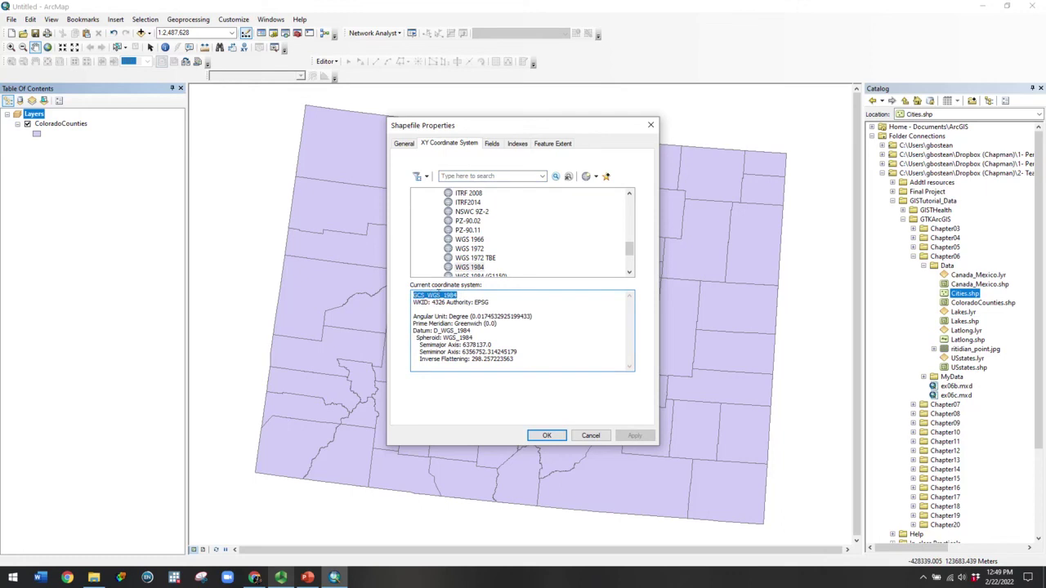
pyautogui.click(455, 296)
pyautogui.click(590, 435)
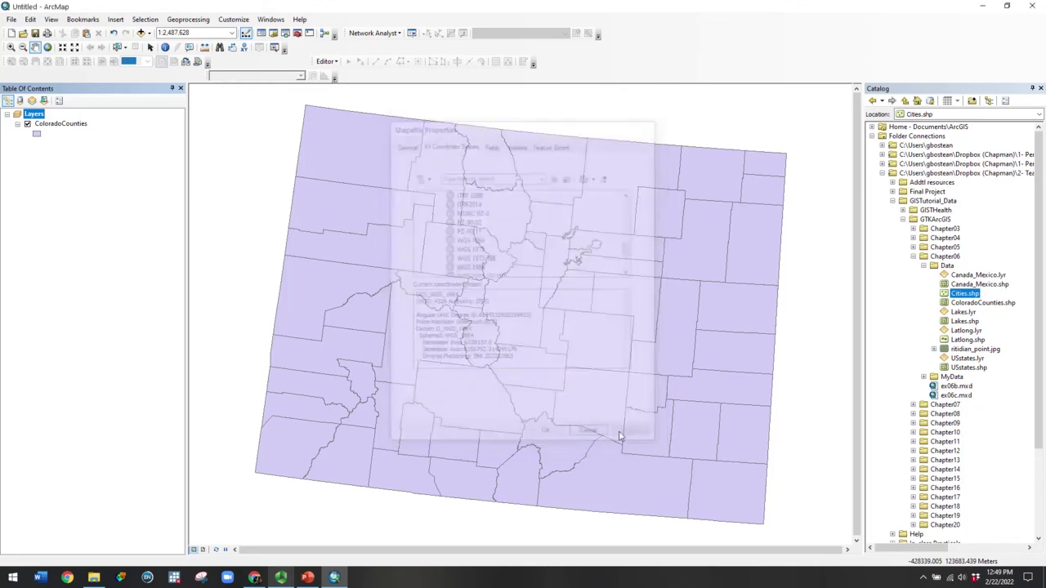
# Add Cities.shp from the Chapter06 Data folder to the map and dismiss the geographic coordinate systems warning
pyautogui.moveTo(245, 160); pyautogui.dragTo(64, 125)
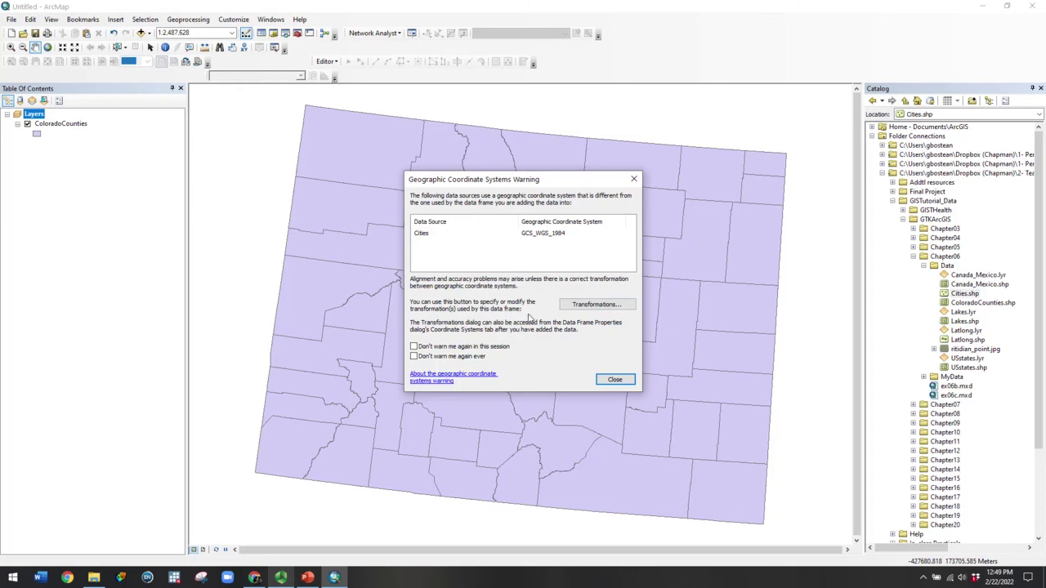
pyautogui.click(614, 381)
# Search for "project", open the Project (Data Management) tool, and set Cities as the input dataset
pyautogui.click(285, 33)
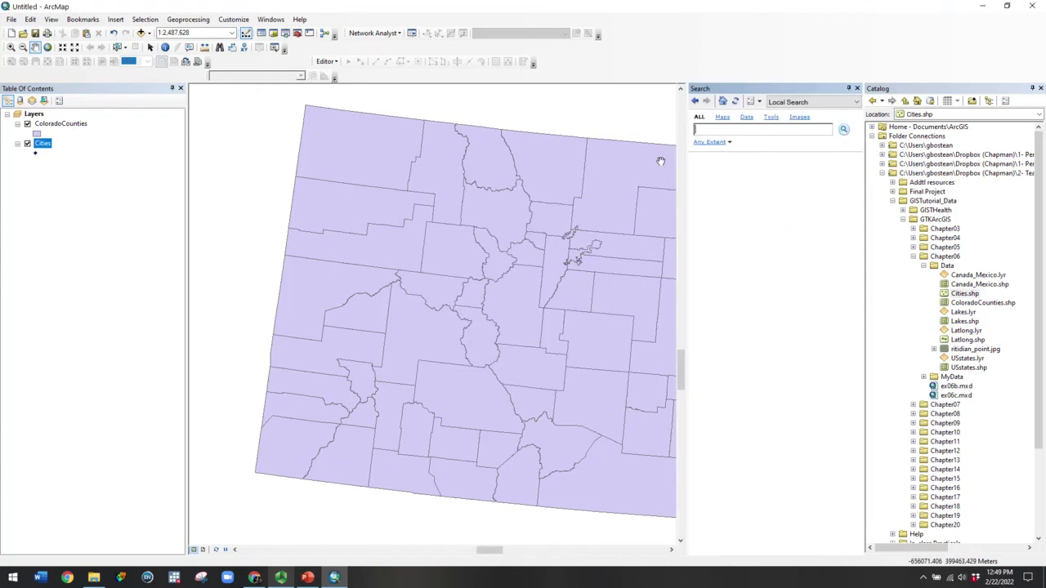
pyautogui.write('project')
pyautogui.press('Return')
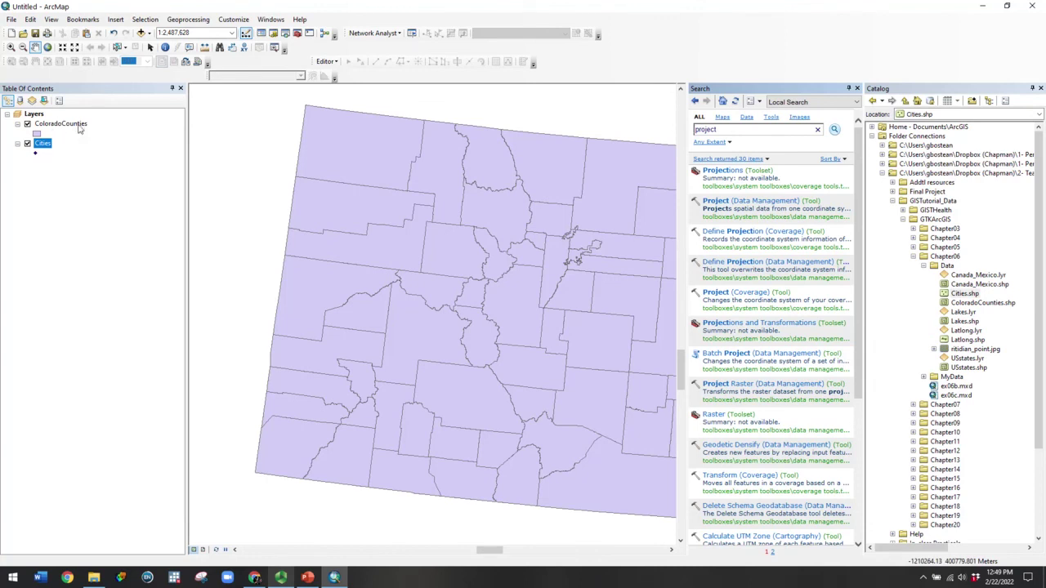
pyautogui.doubleClick(760, 205)
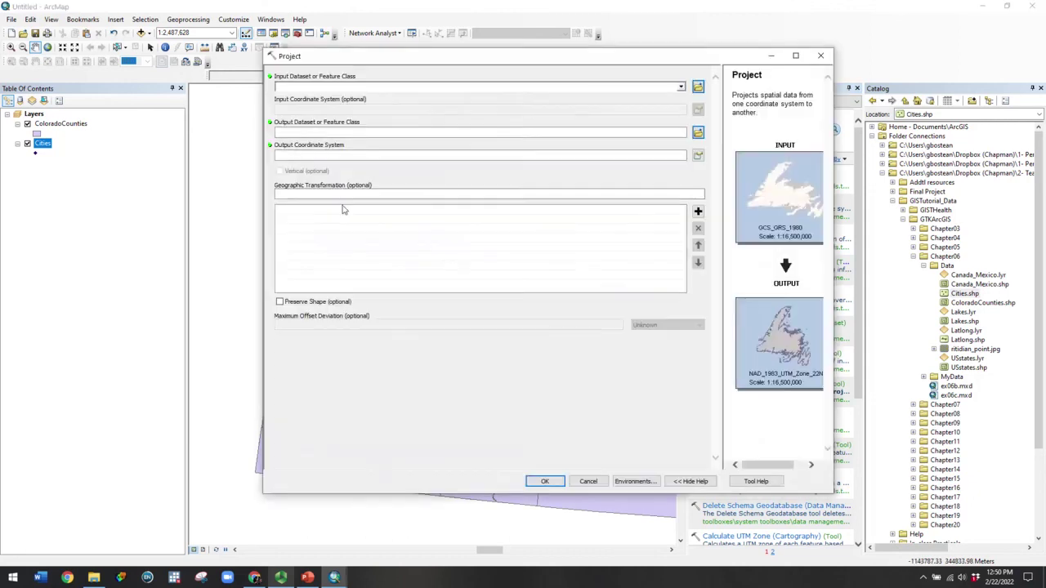
pyautogui.click(681, 86)
pyautogui.click(303, 108)
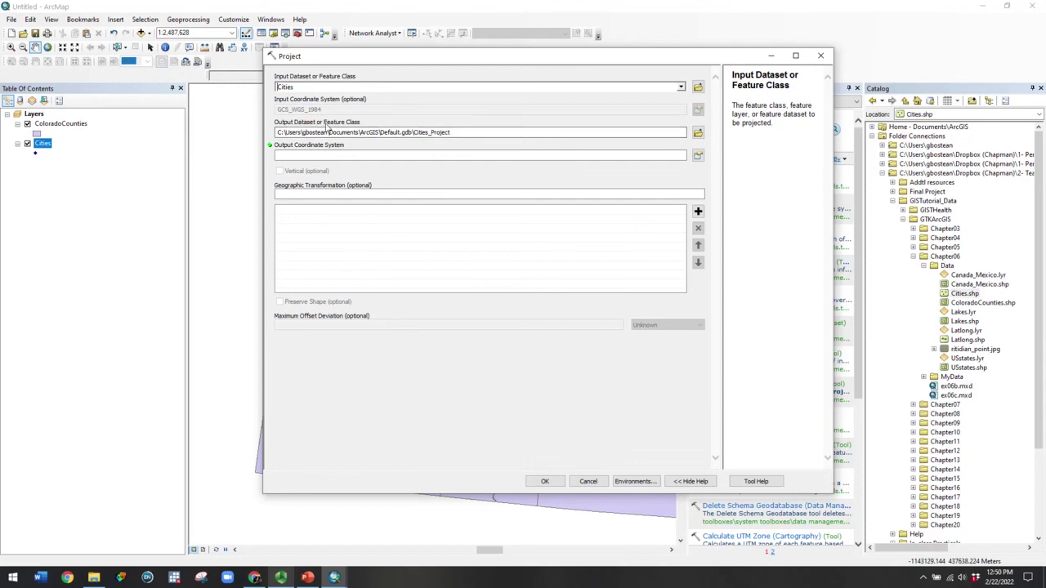
# Set the Project tool's output feature class to Cities_NAD1983 in Default.gdb
pyautogui.click(697, 133)
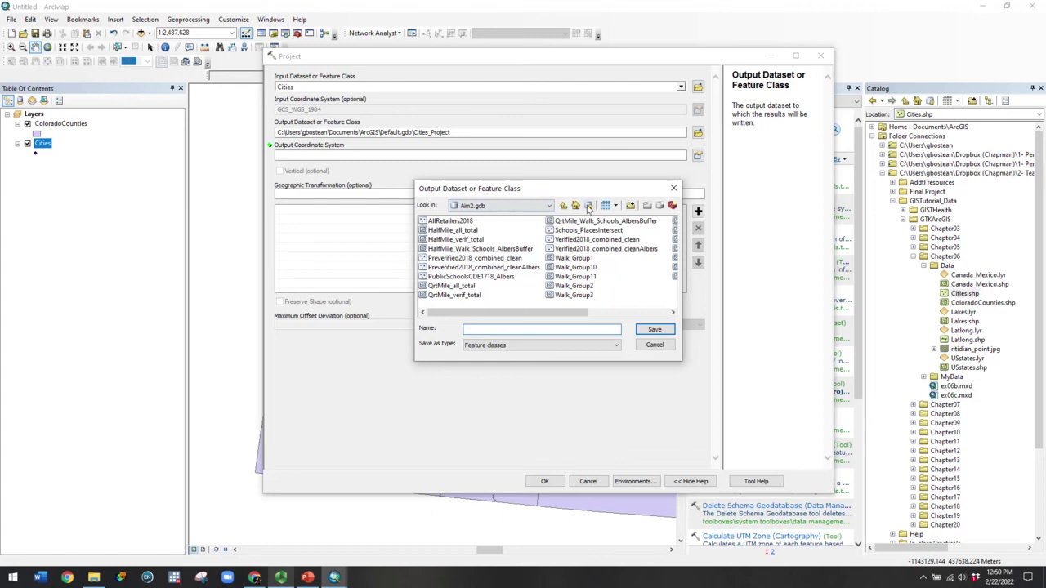
pyautogui.click(589, 206)
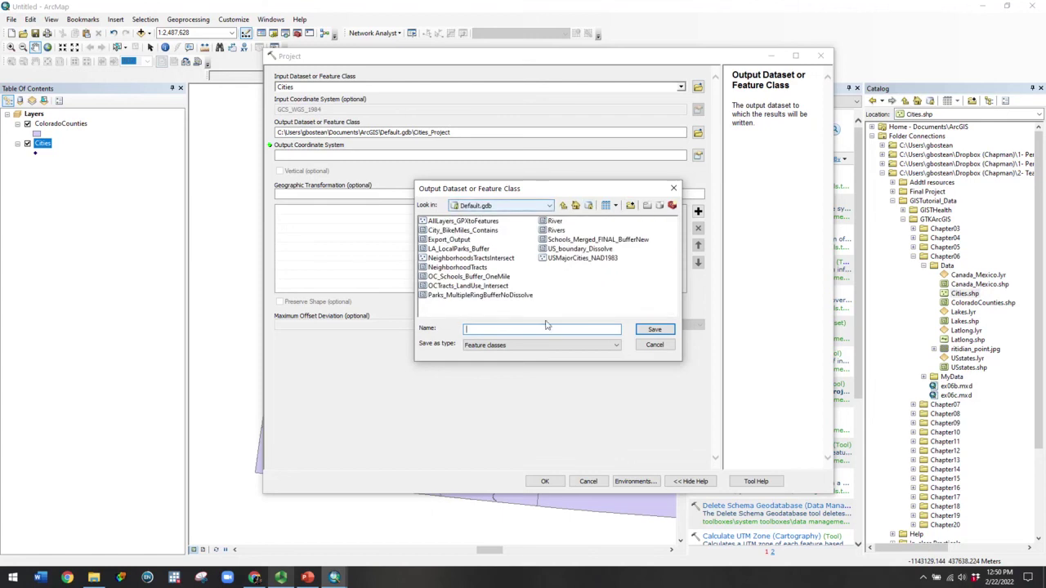
pyautogui.click(655, 344)
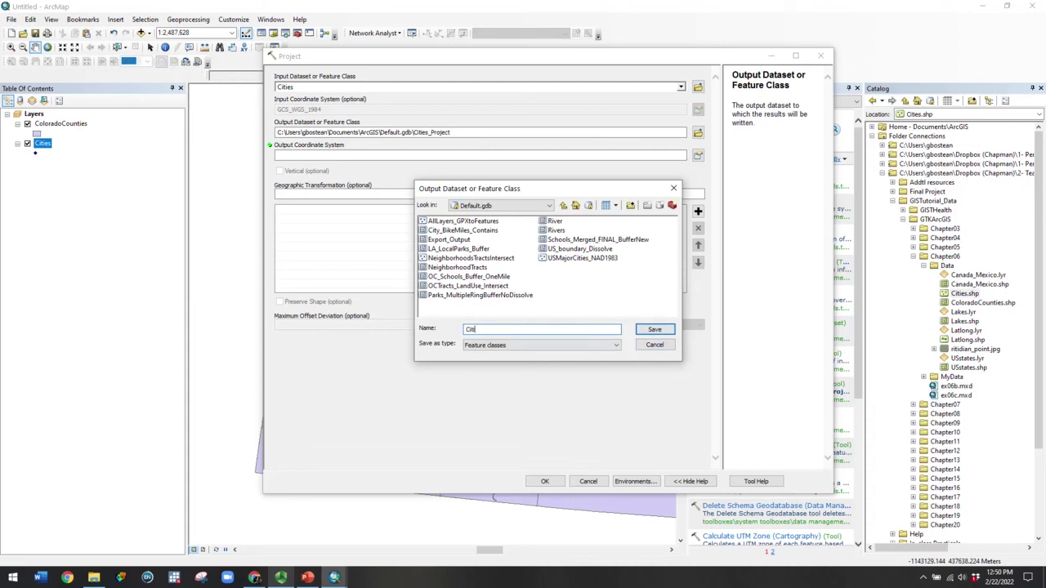
pyautogui.write('Cities_NAD193')
pyautogui.press('Return')
pyautogui.click(450, 133)
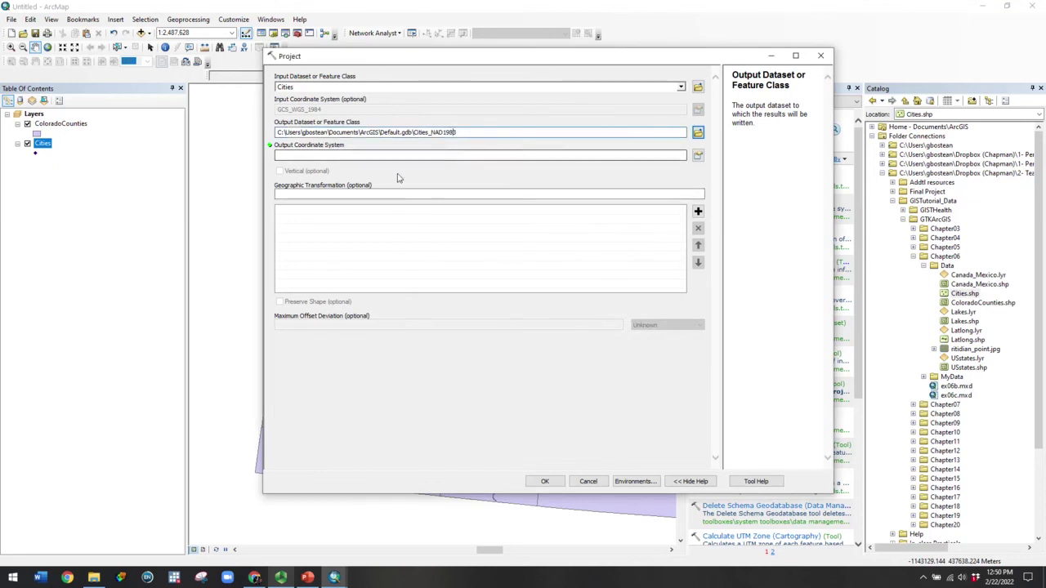
# Set the output coordinate system to USA Contiguous Albers Equal Area Conic from the favorites
pyautogui.click(698, 157)
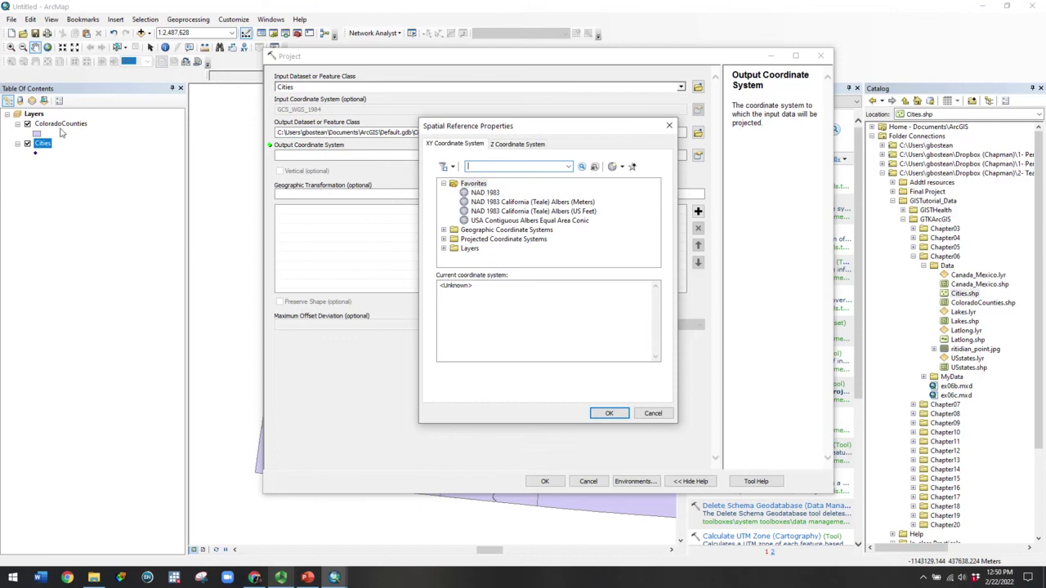
pyautogui.click(497, 222)
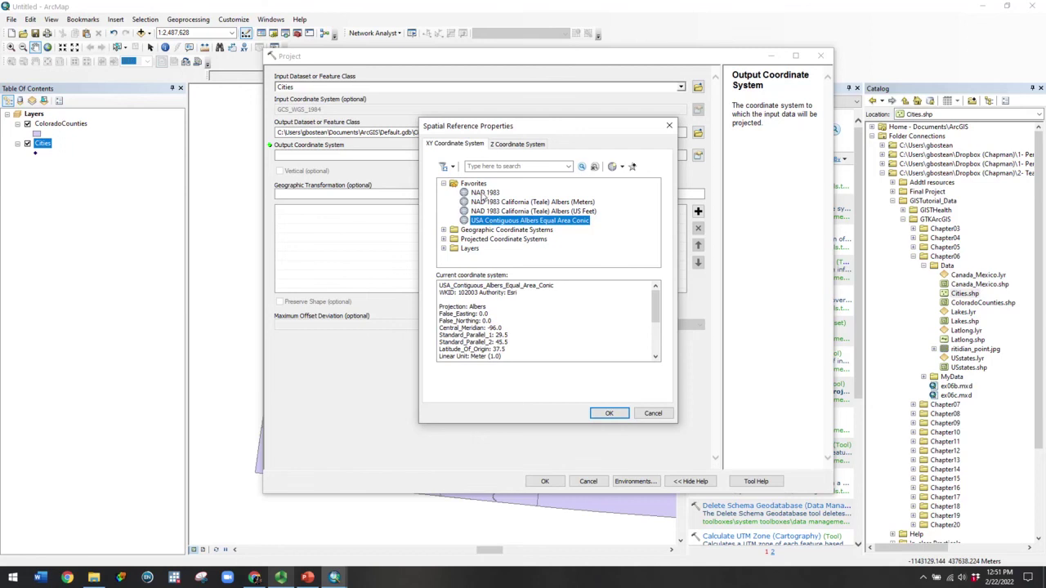
pyautogui.click(483, 193)
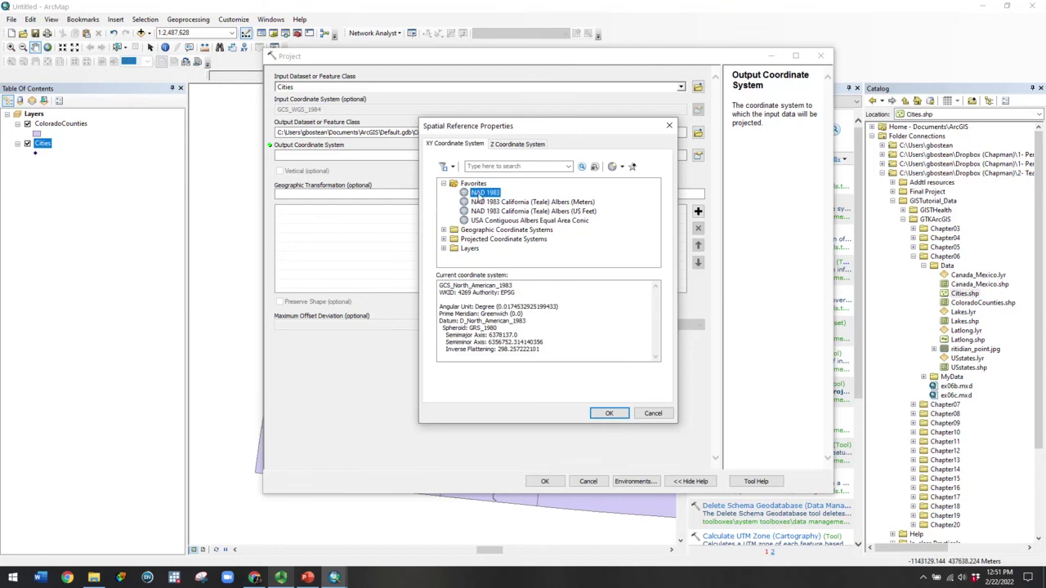
pyautogui.click(487, 222)
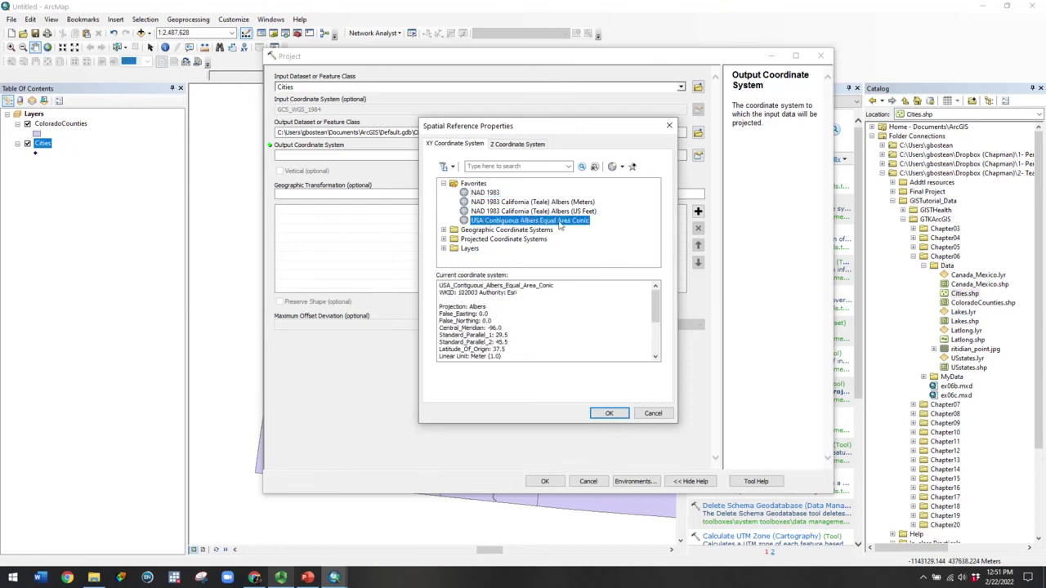
pyautogui.click(608, 414)
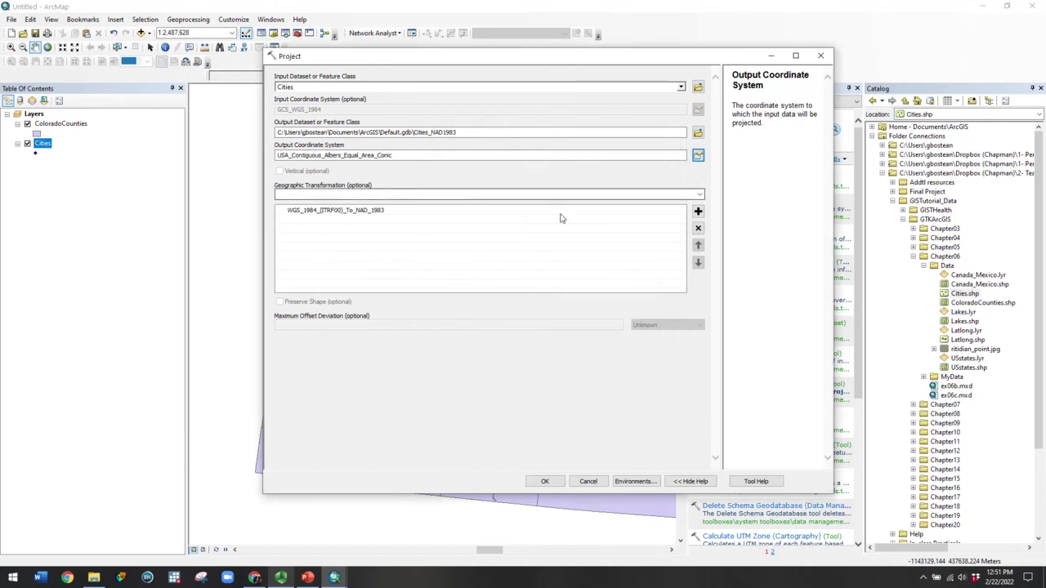
pyautogui.click(700, 197)
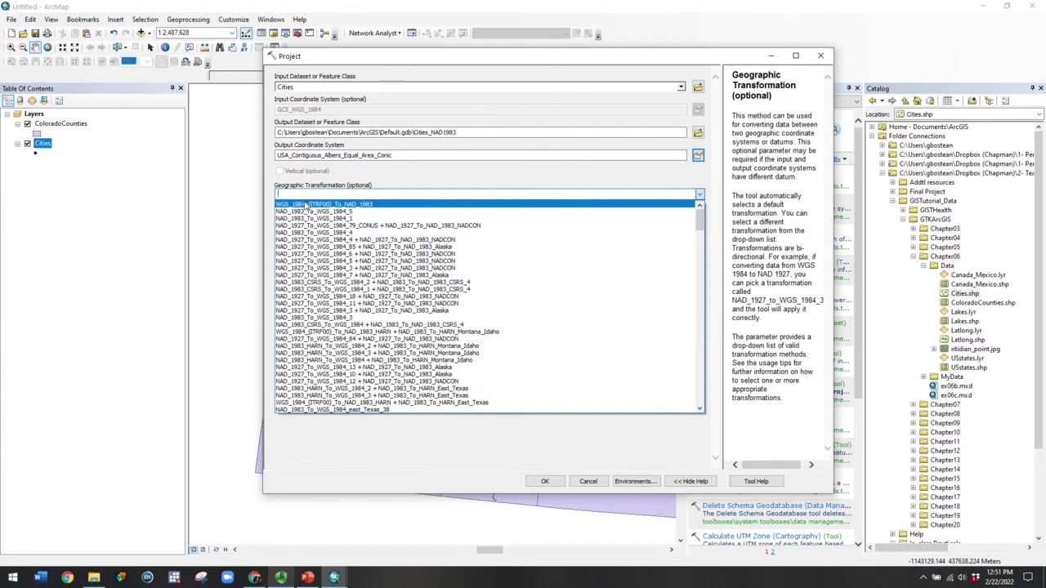
pyautogui.click(344, 209)
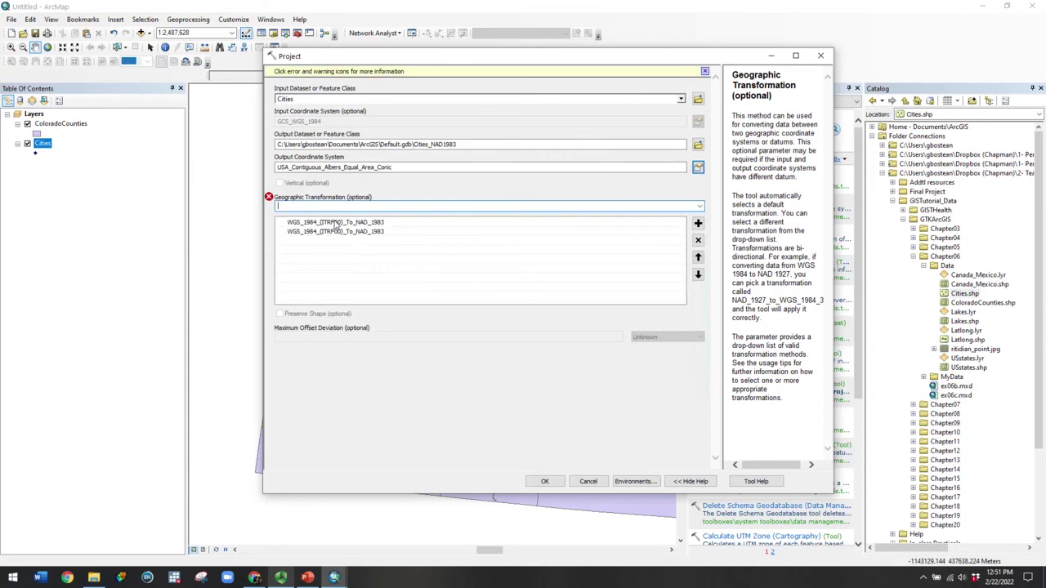
pyautogui.click(369, 233)
pyautogui.click(698, 240)
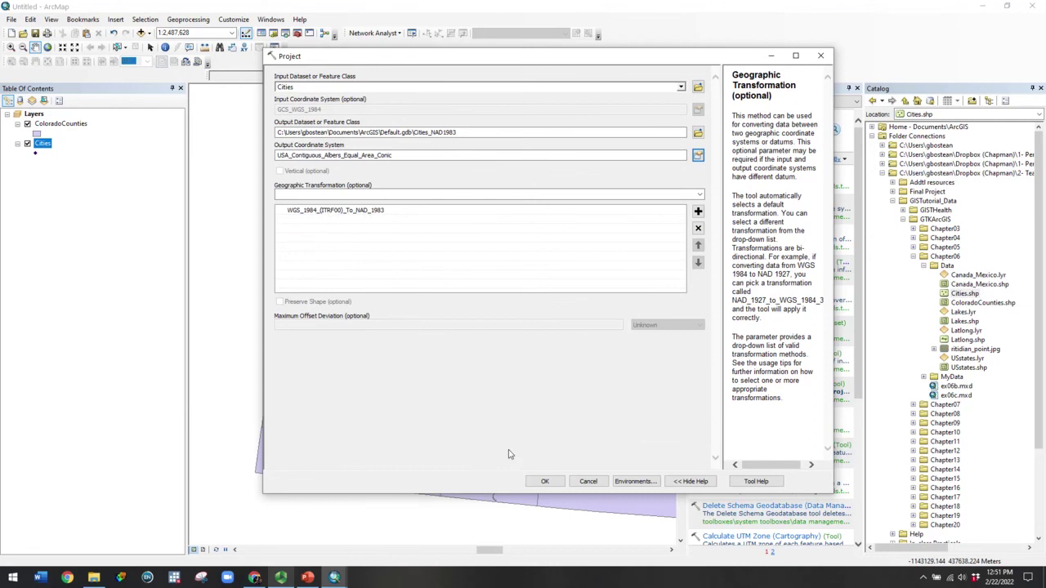
# Run the Project tool on Cities and close the Search window
pyautogui.click(543, 482)
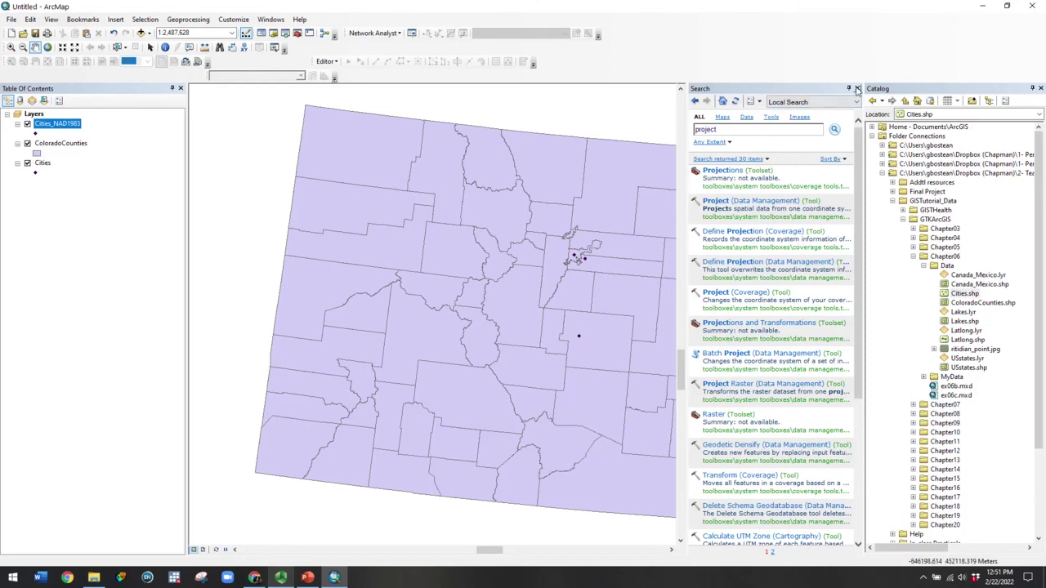
pyautogui.click(857, 88)
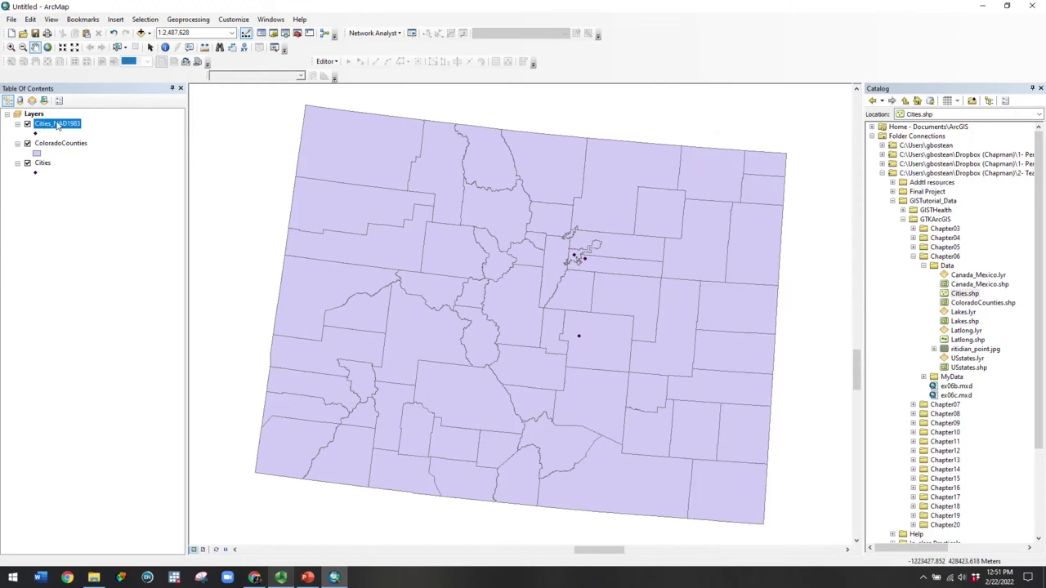
# Locate Cities_NAD1983 in Default.gdb and check its XY coordinate system in the feature class properties
pyautogui.click(930, 100)
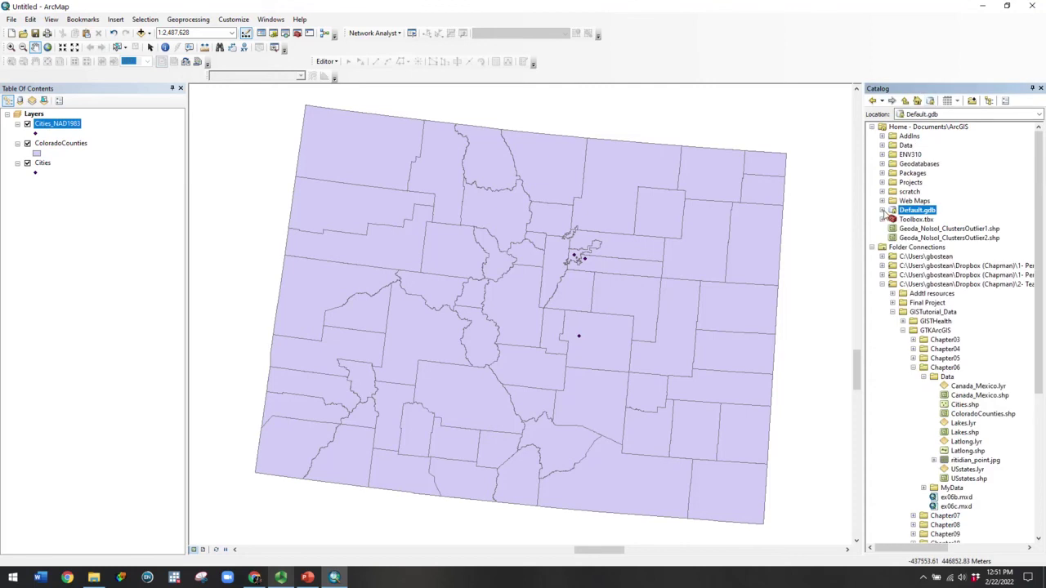
pyautogui.click(928, 229)
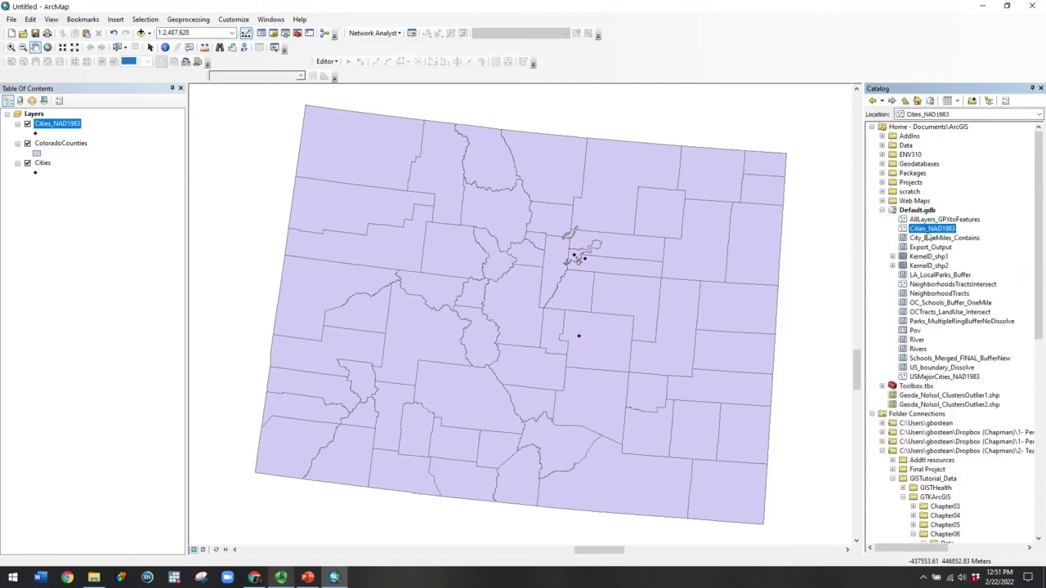
pyautogui.rightClick(933, 233)
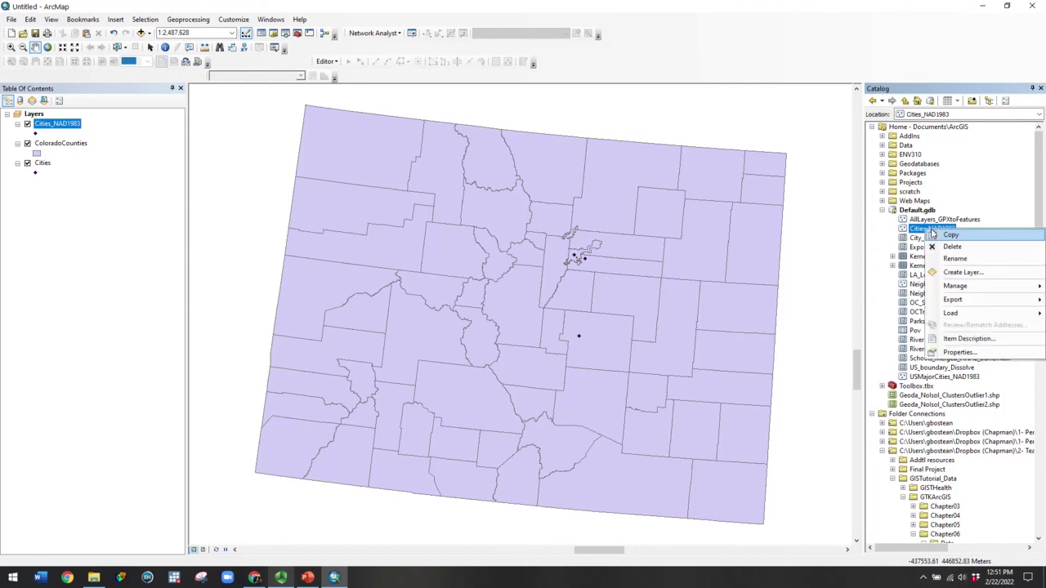
pyautogui.click(963, 358)
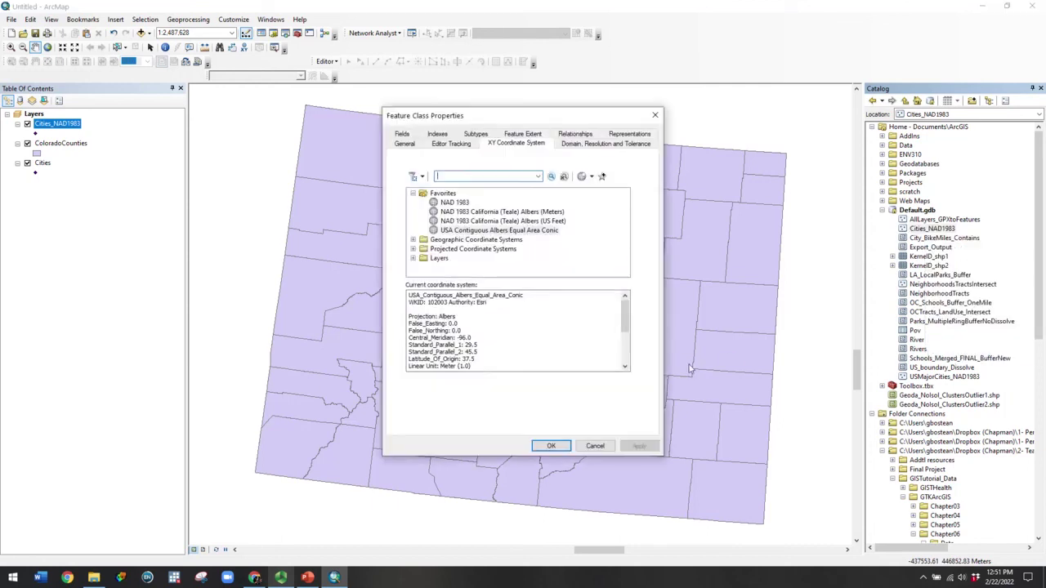
pyautogui.moveTo(408, 295); pyautogui.dragTo(535, 292)
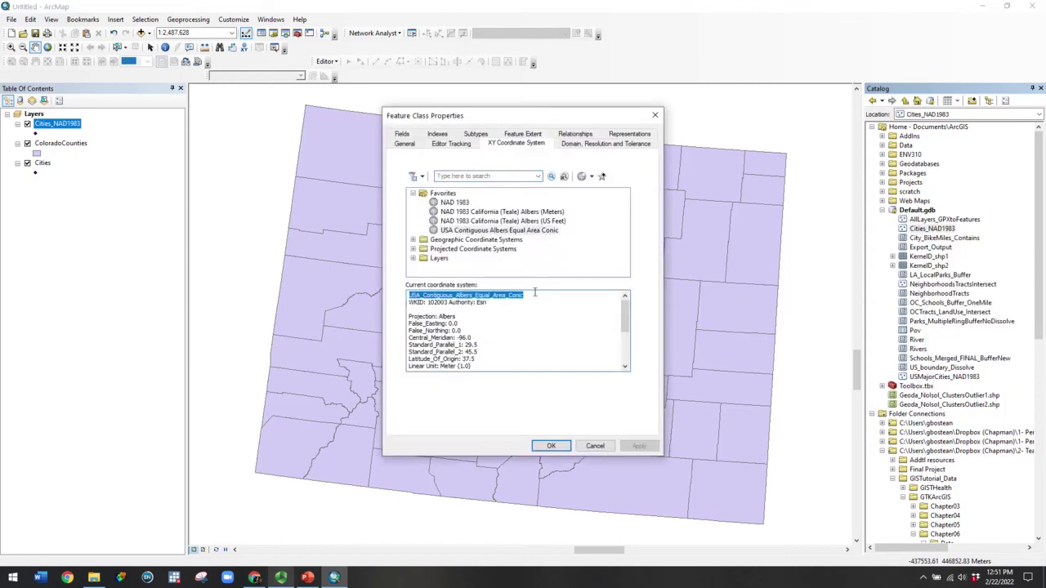
pyautogui.click(435, 296)
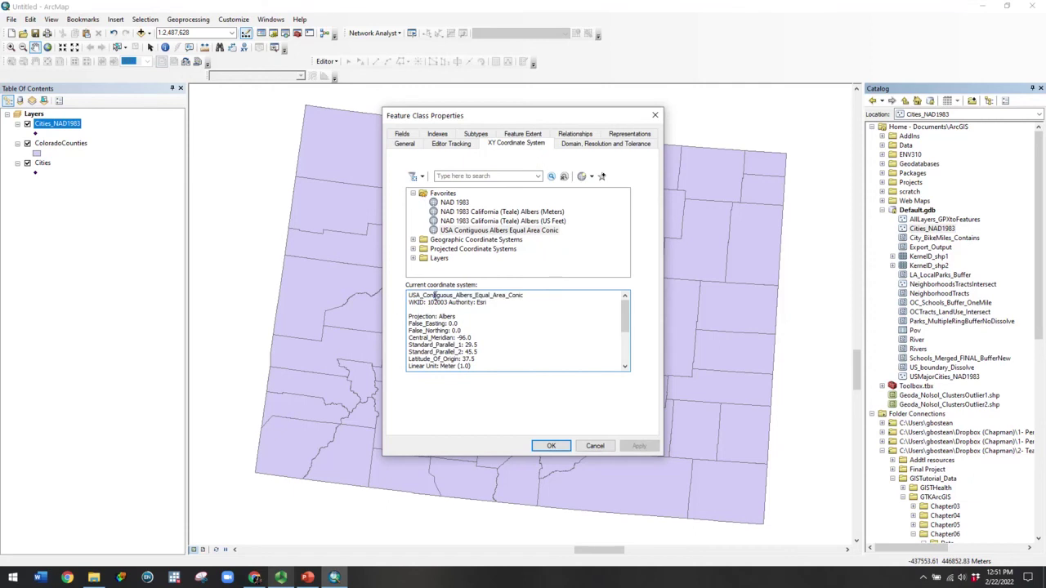
# Close the feature class properties and remove the original Cities layer from the map
pyautogui.click(594, 446)
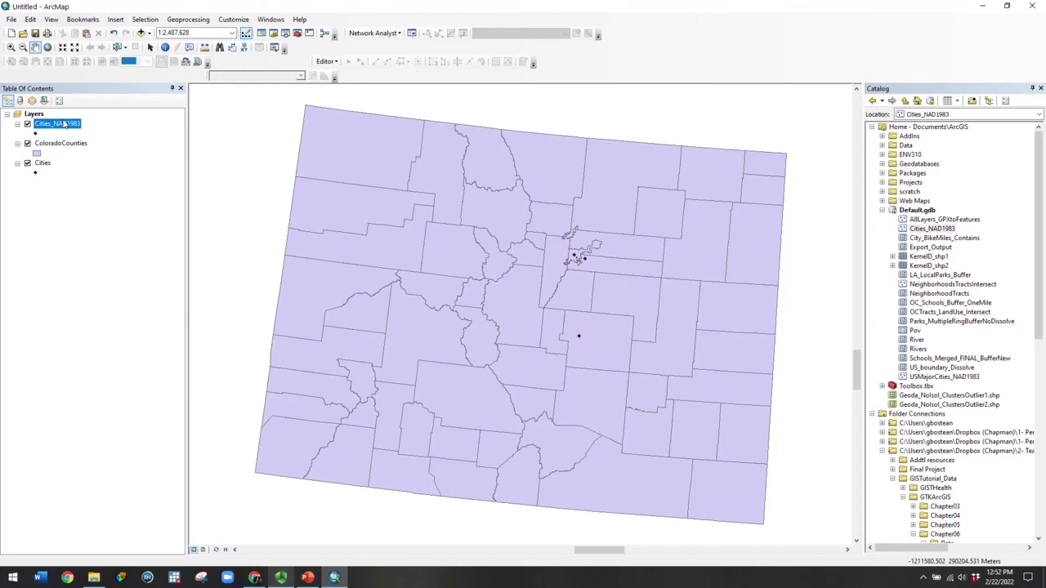
pyautogui.click(26, 163)
pyautogui.rightClick(62, 125)
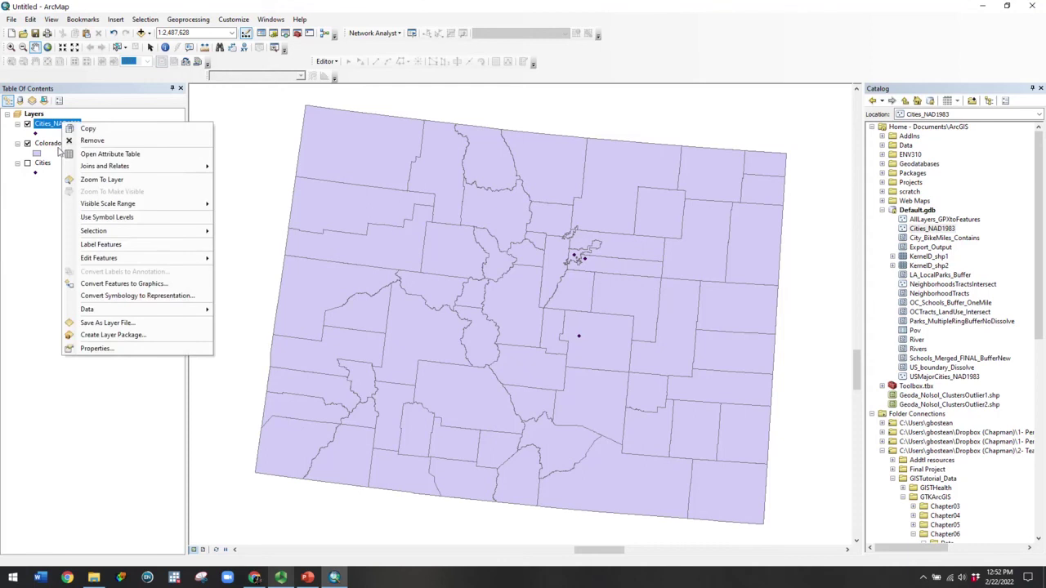
pyautogui.click(42, 166)
pyautogui.rightClick(43, 165)
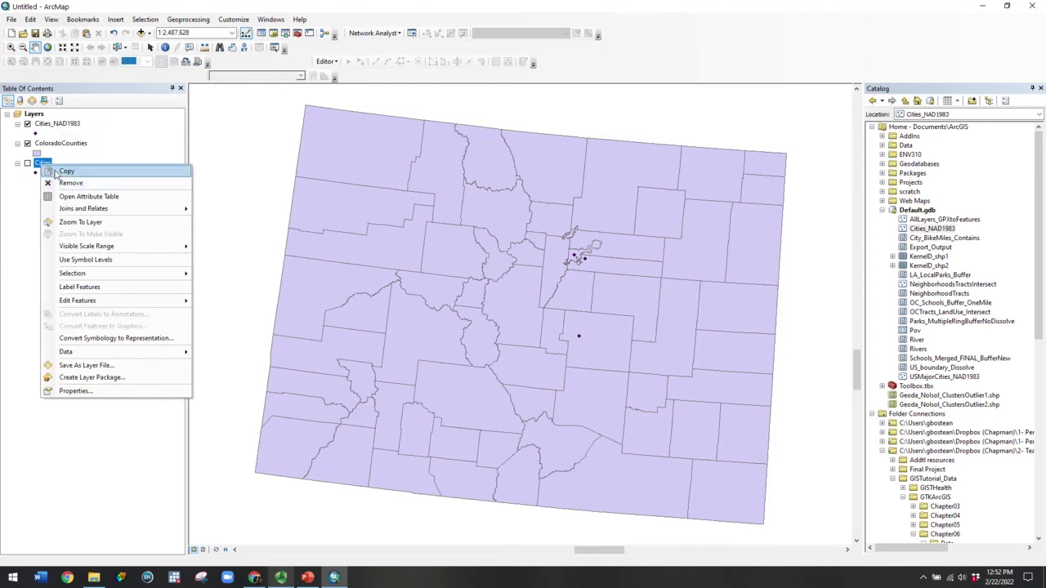
pyautogui.click(70, 183)
# Check the data source and projected coordinate system in the Cities_NAD1983 layer properties
pyautogui.click(58, 124)
pyautogui.rightClick(58, 123)
pyautogui.click(92, 348)
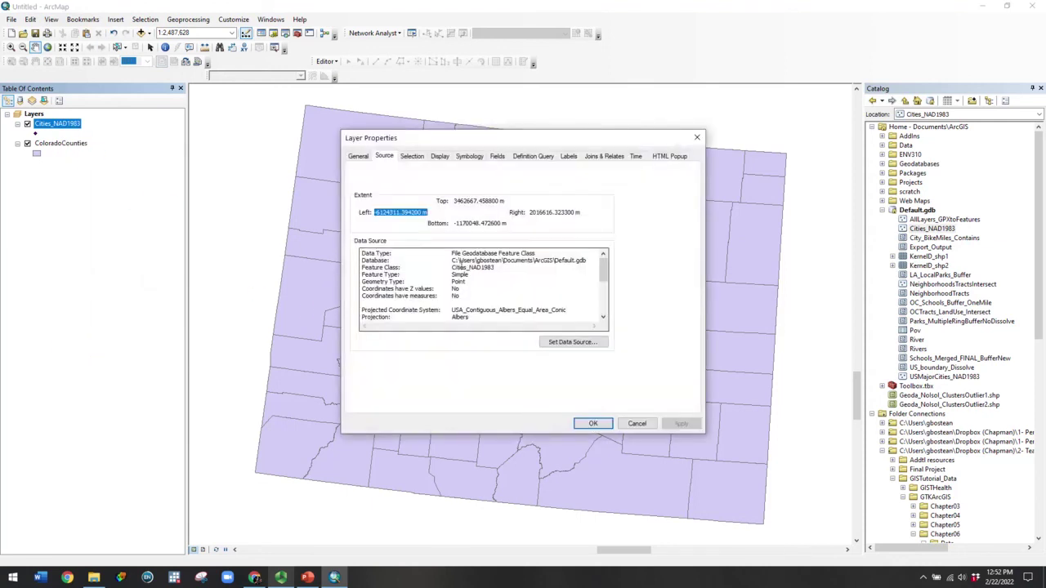
pyautogui.click(637, 423)
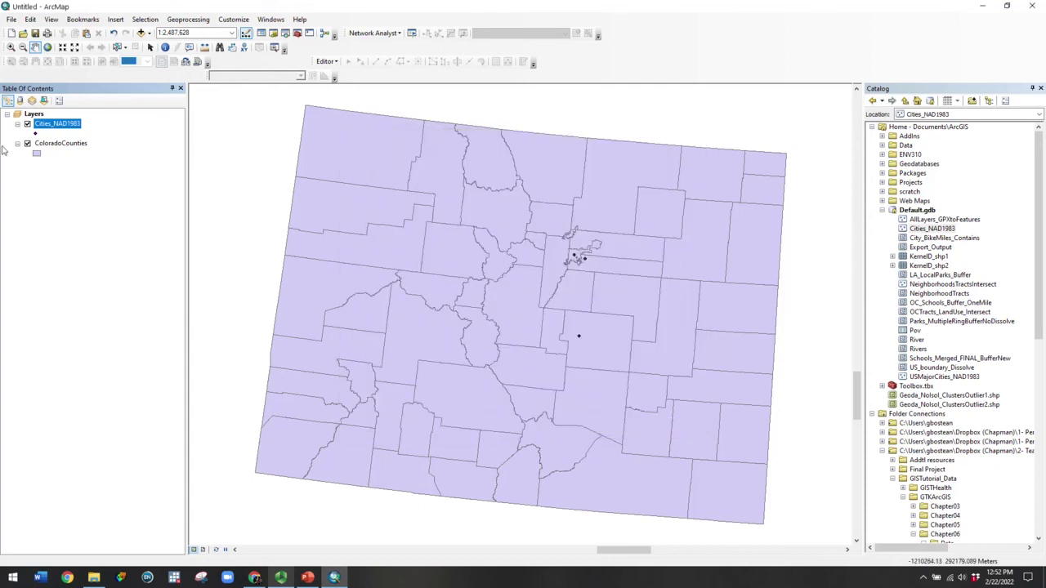
# Check the coordinate system of the Layers data frame in its properties, and switch back to the PowerPoint slideshow
pyautogui.click(35, 115)
pyautogui.rightClick(35, 114)
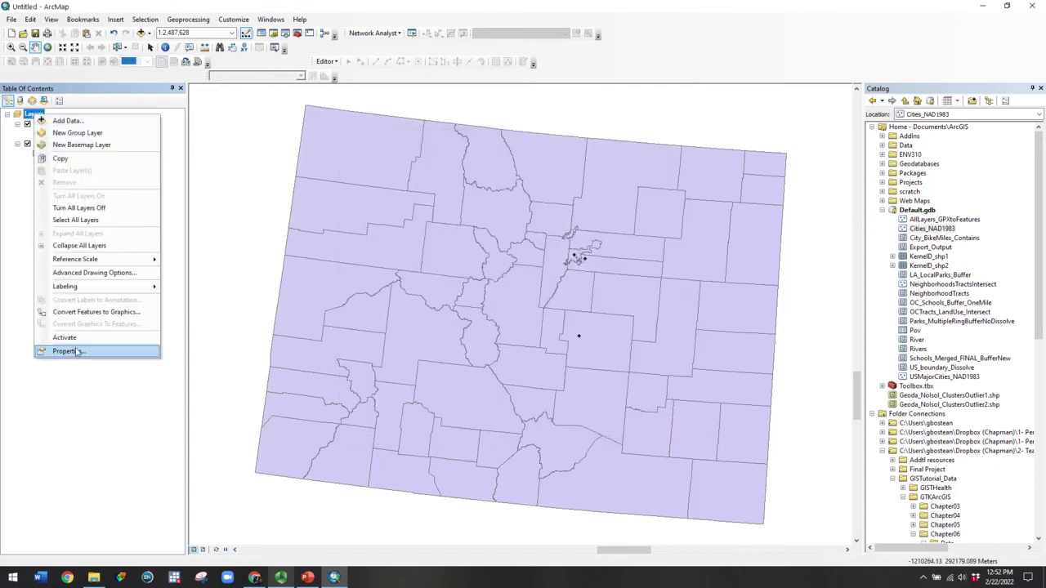
pyautogui.click(75, 349)
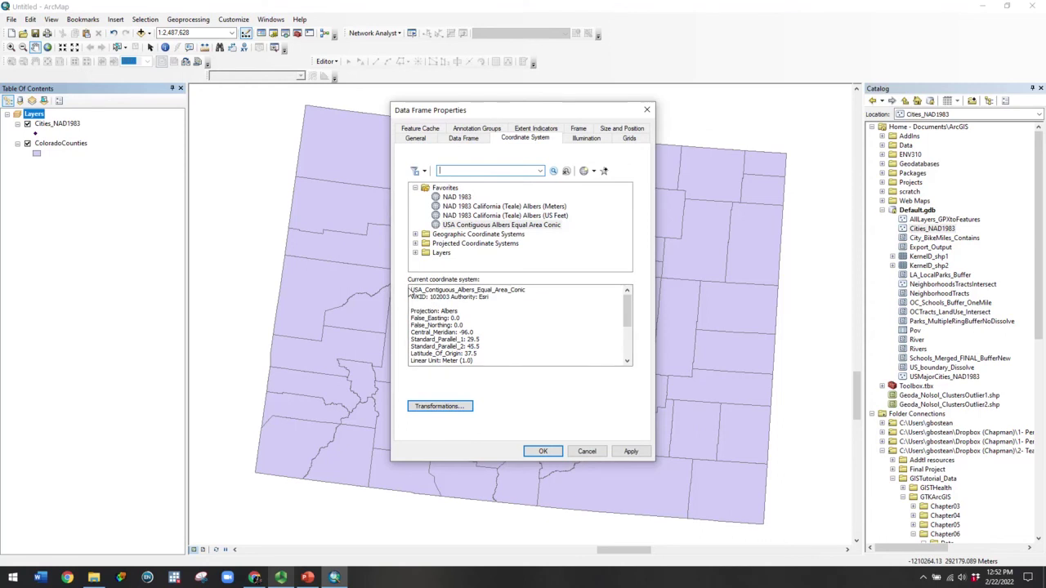
pyautogui.click(586, 454)
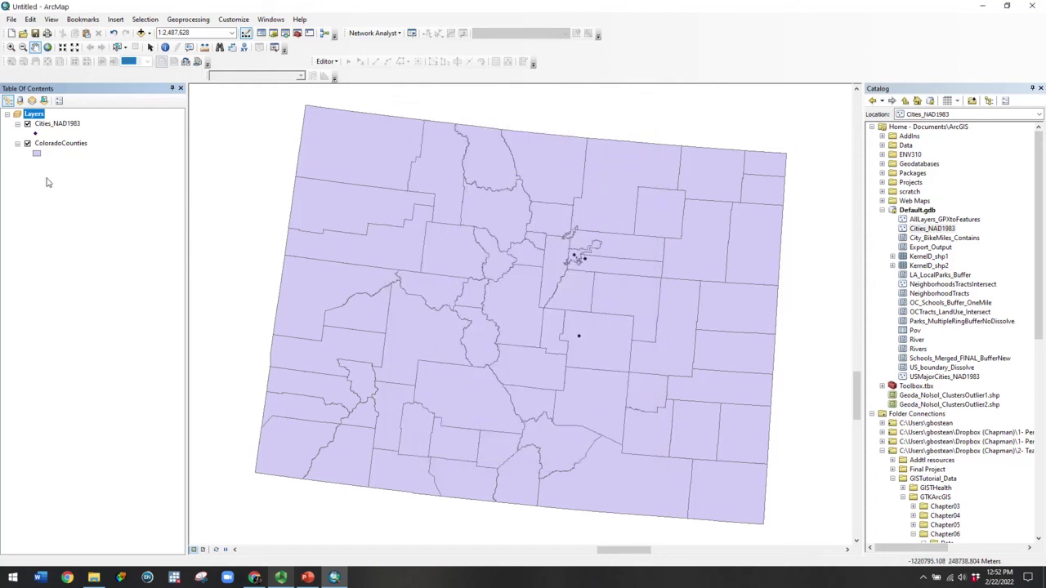
pyautogui.hotkey('alt', 'Tab')
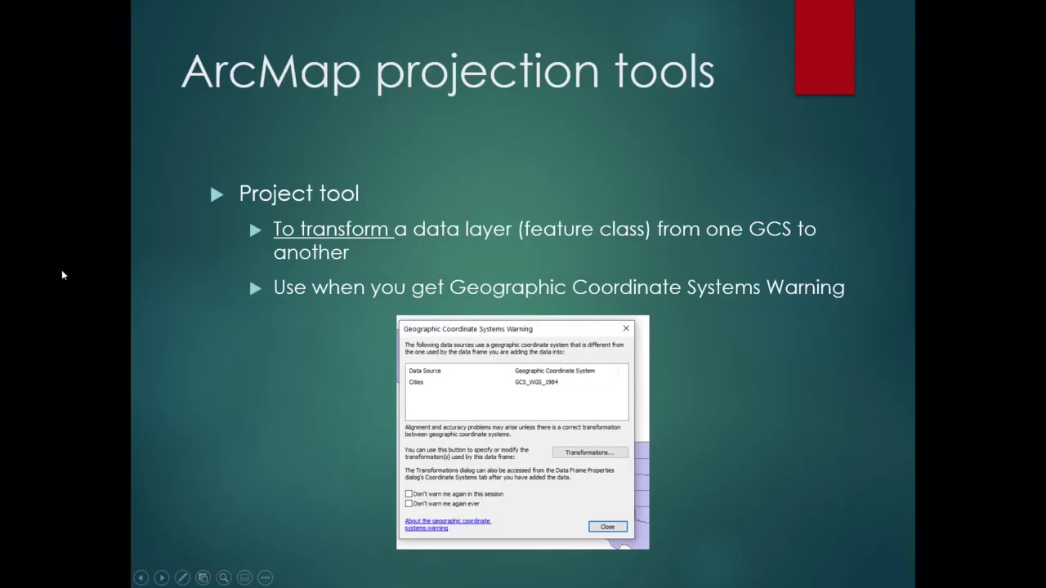